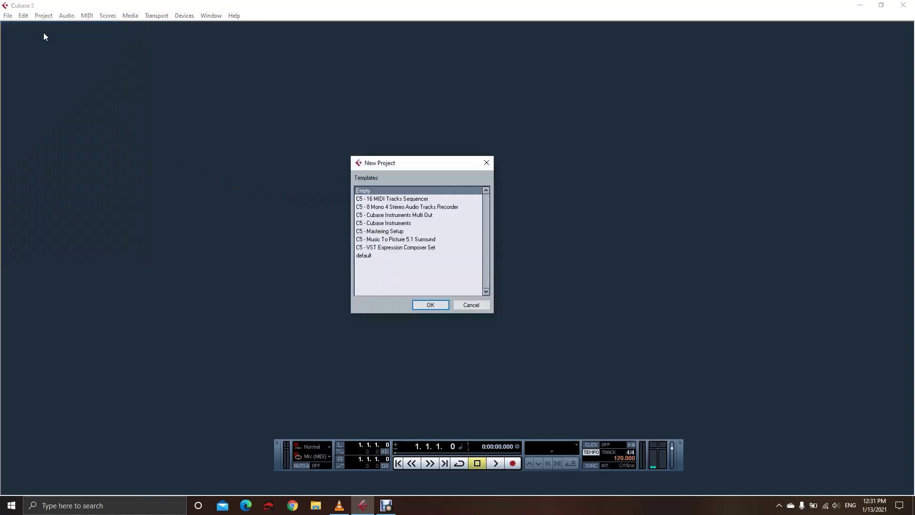
Create a new project from the Empty template in the suggested project folder.
left_click(432, 303)
left_click(469, 338)
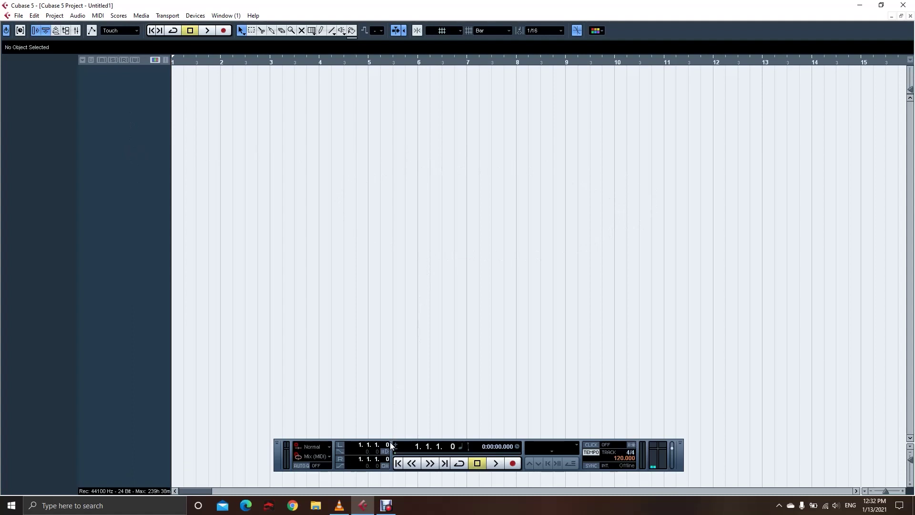
Move the floating transport panel up and close it, checking which command brings it back.
left_click_drag(390, 442, 384, 399)
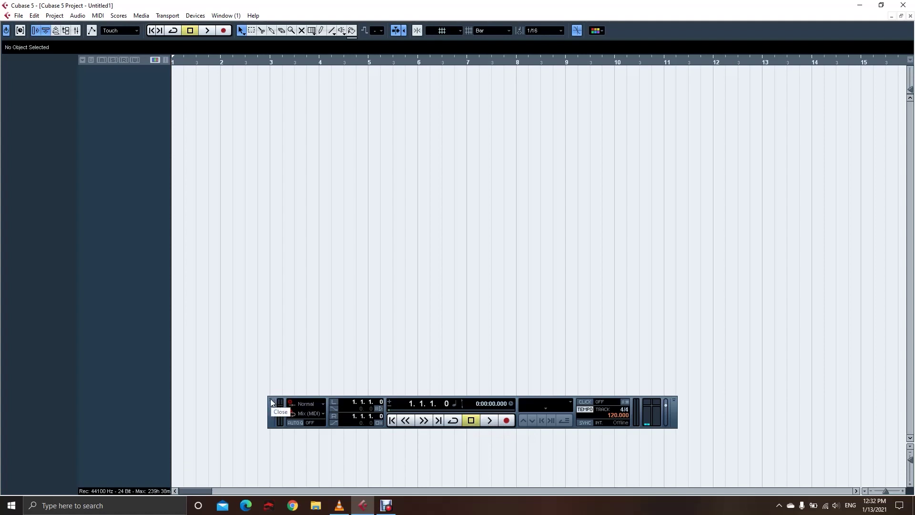
left_click(673, 399)
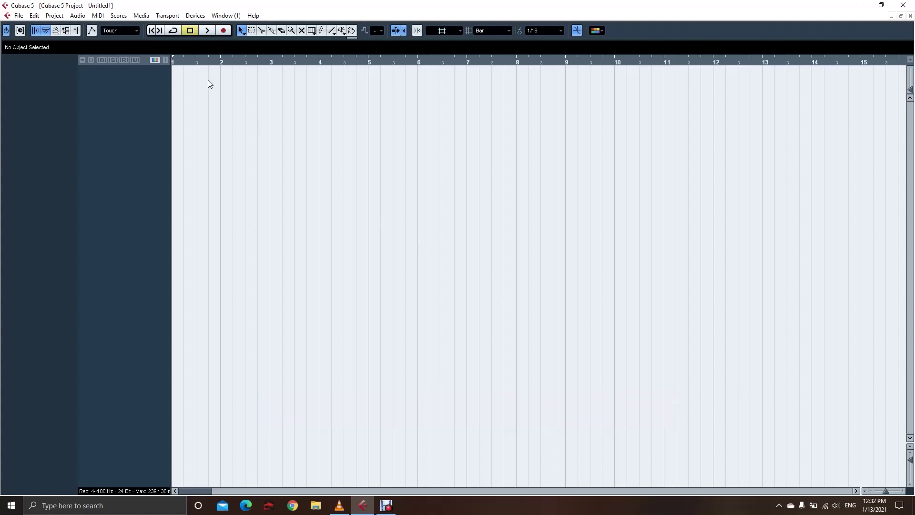
left_click(167, 15)
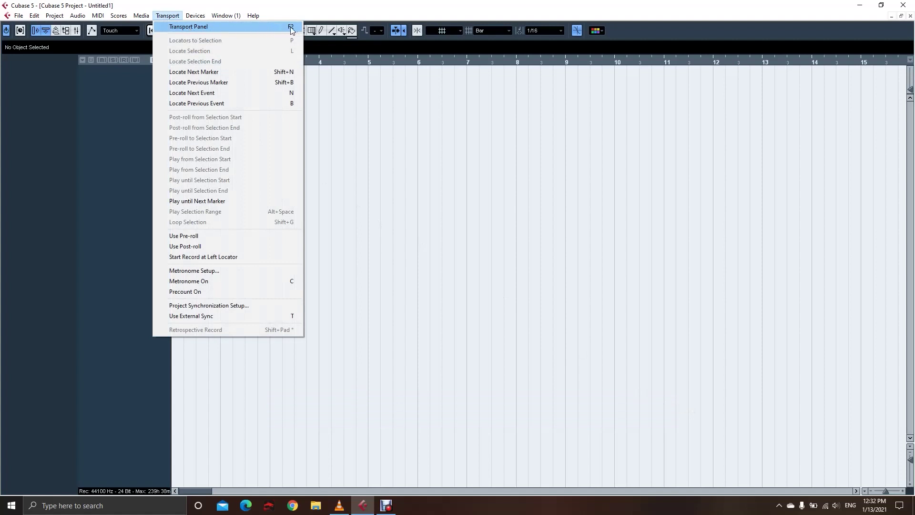
left_click(119, 169)
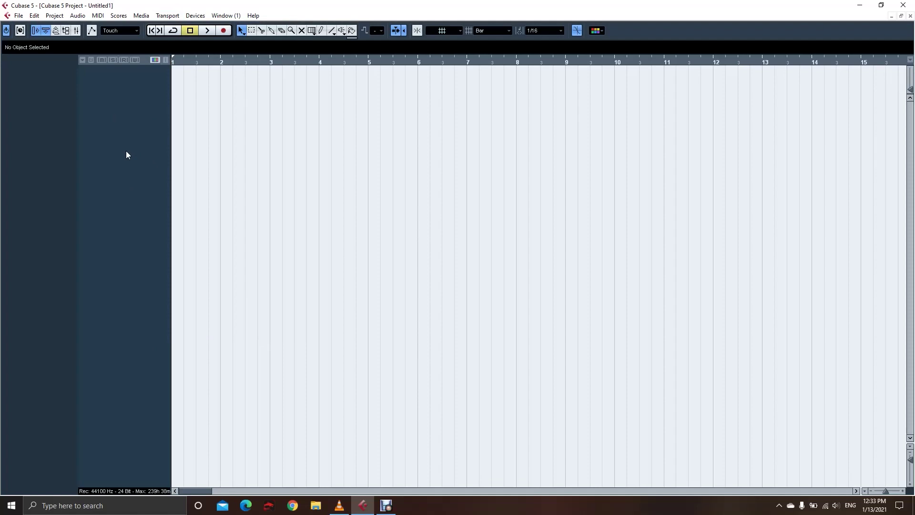
Begin adding an audio track and set its track count to 1.
right_click(126, 151)
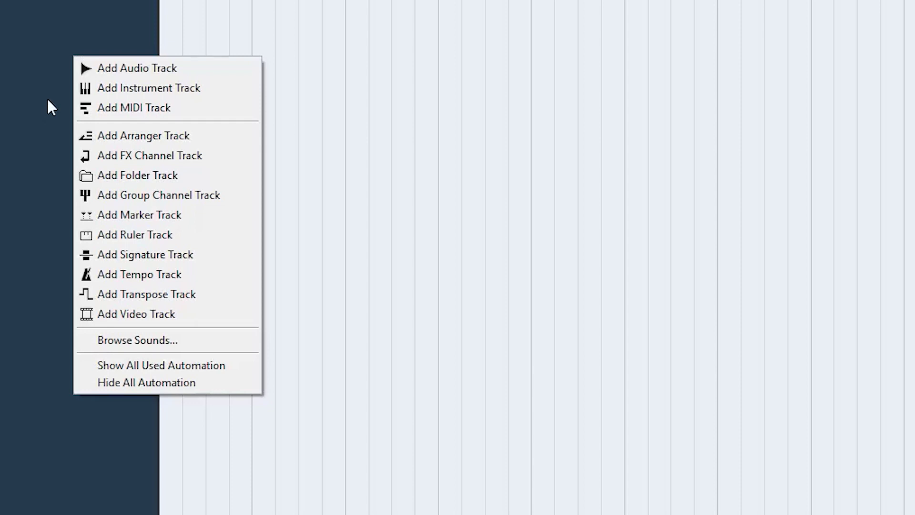
left_click(128, 68)
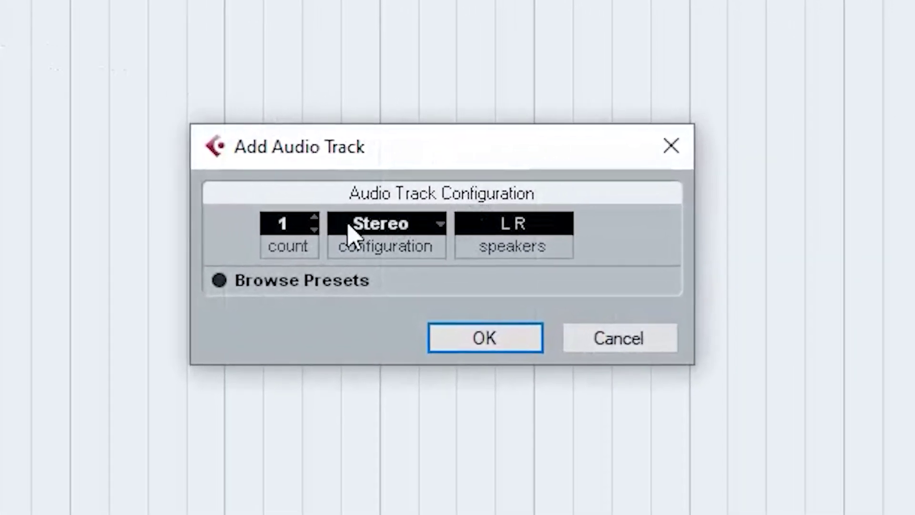
left_click(314, 219)
left_click(315, 218)
scroll(284, 234, "up", 2)
scroll(284, 234, "up", 2)
left_click(287, 225)
type("10")
key("BackSpace")
Keep the audio track's configuration at Stereo and create the track.
left_click(440, 224)
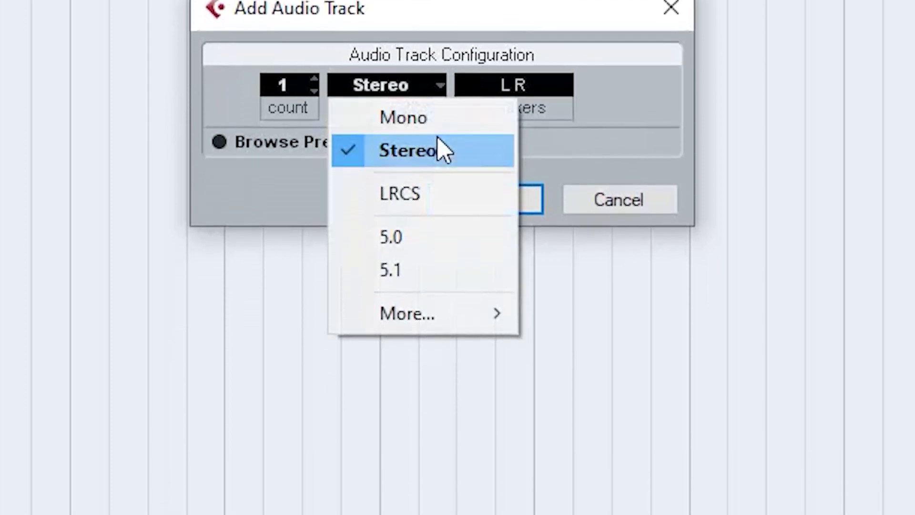
mouse_move(441, 362)
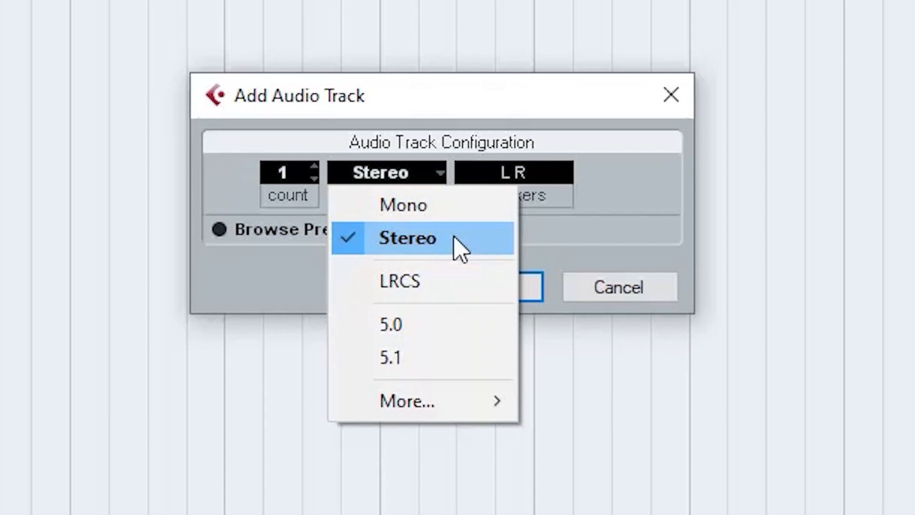
left_click(459, 246)
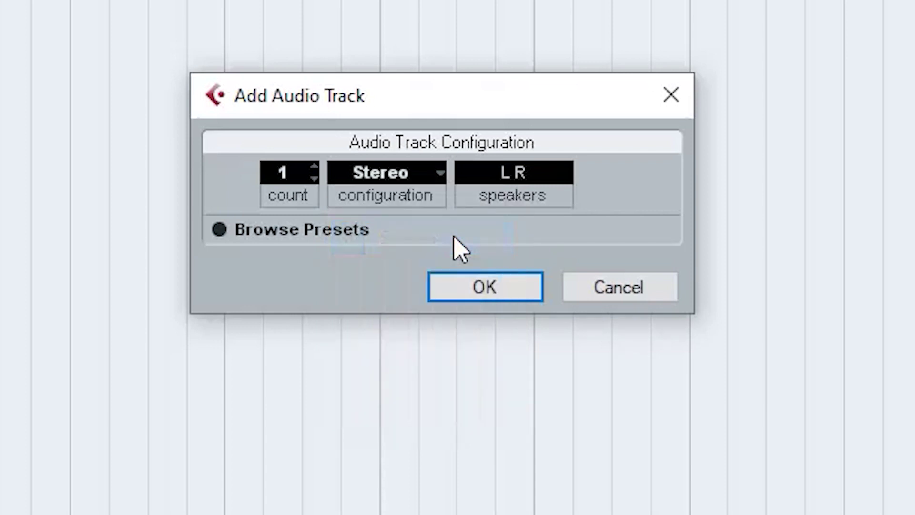
left_click(493, 301)
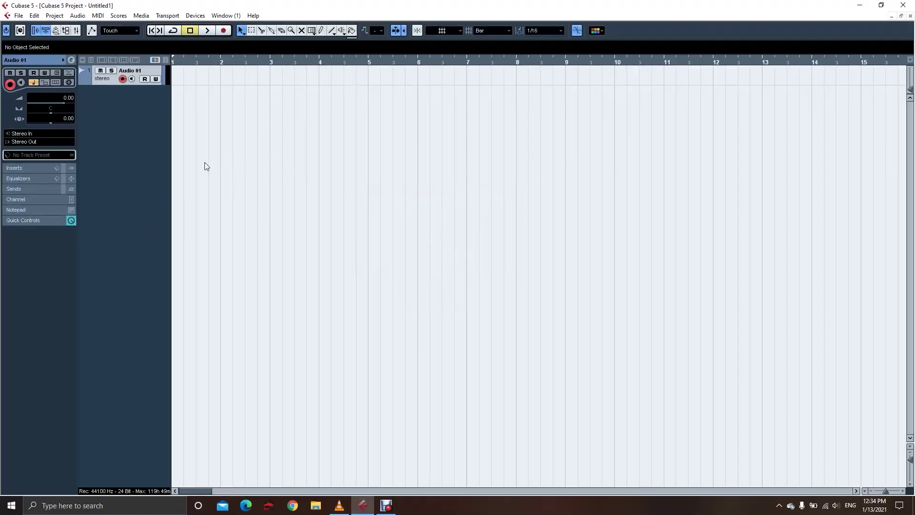
Add one MIDI track to the project.
right_click(133, 139)
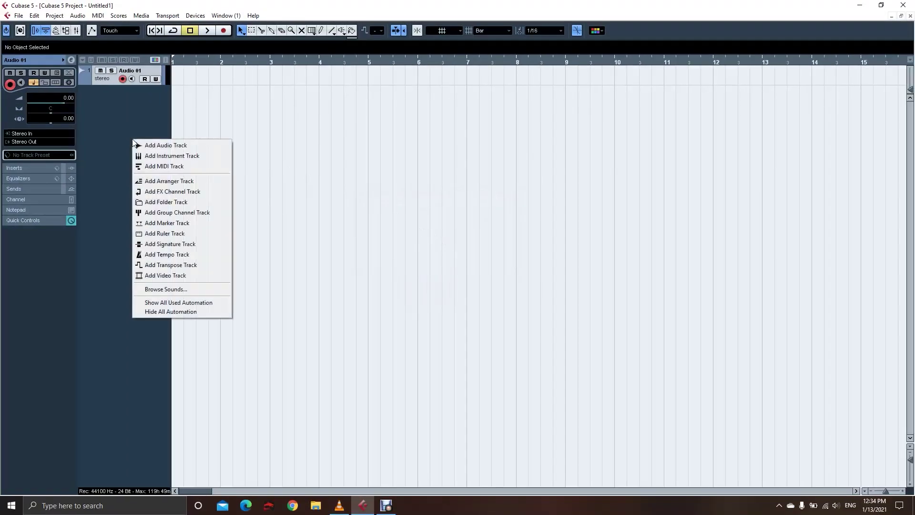
left_click(173, 166)
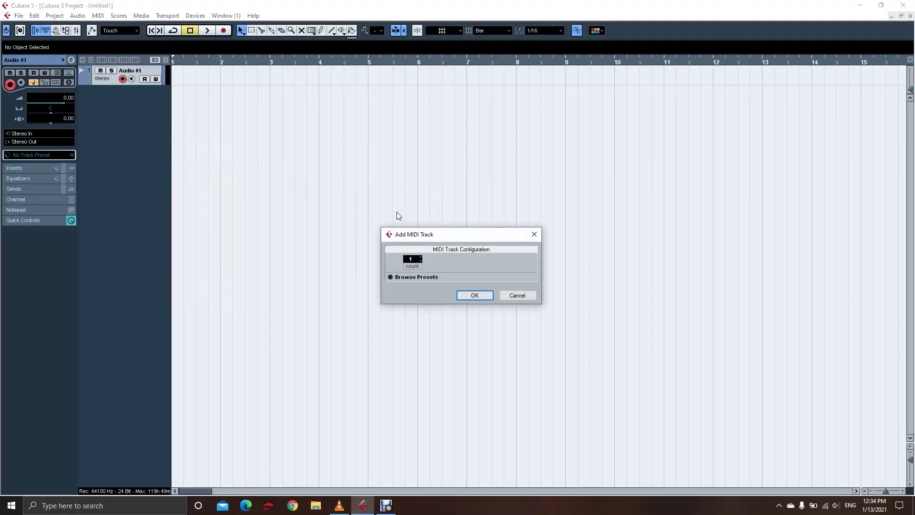
left_click(479, 296)
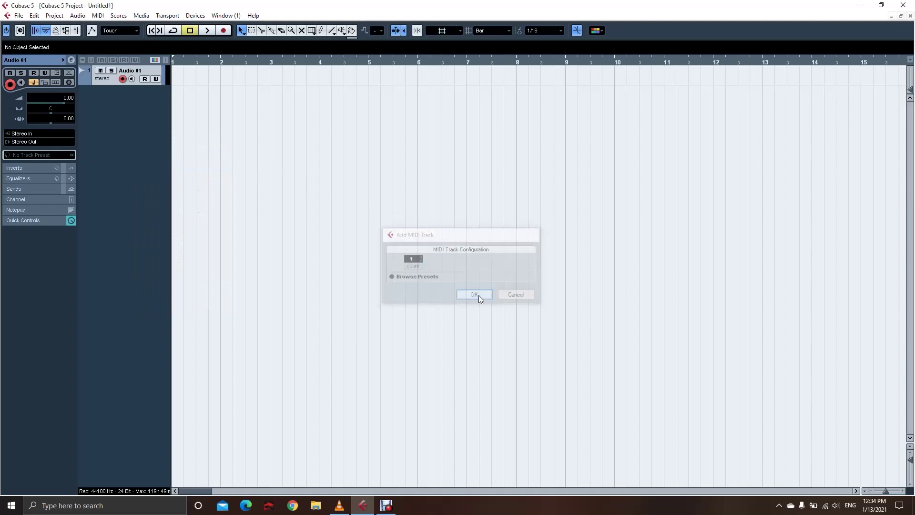
Add one instrument track with No VST Instrument assigned.
right_click(127, 158)
left_click(149, 170)
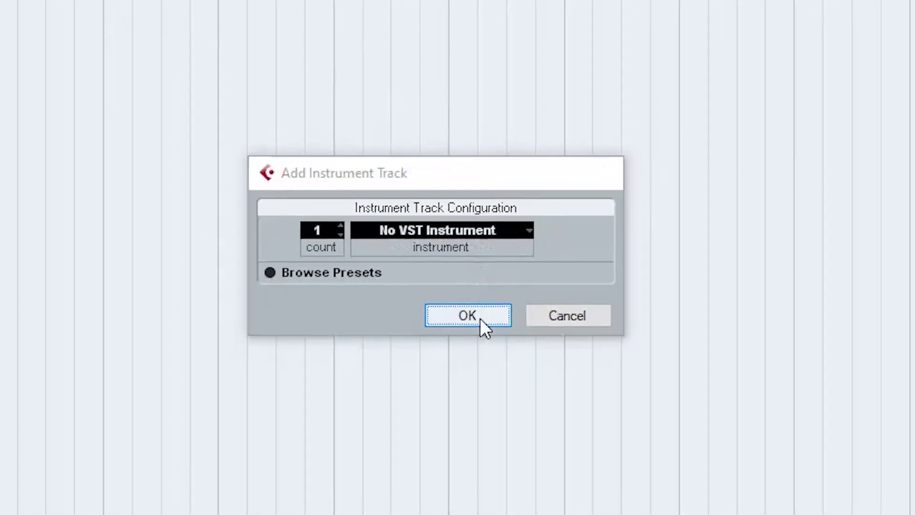
left_click(479, 319)
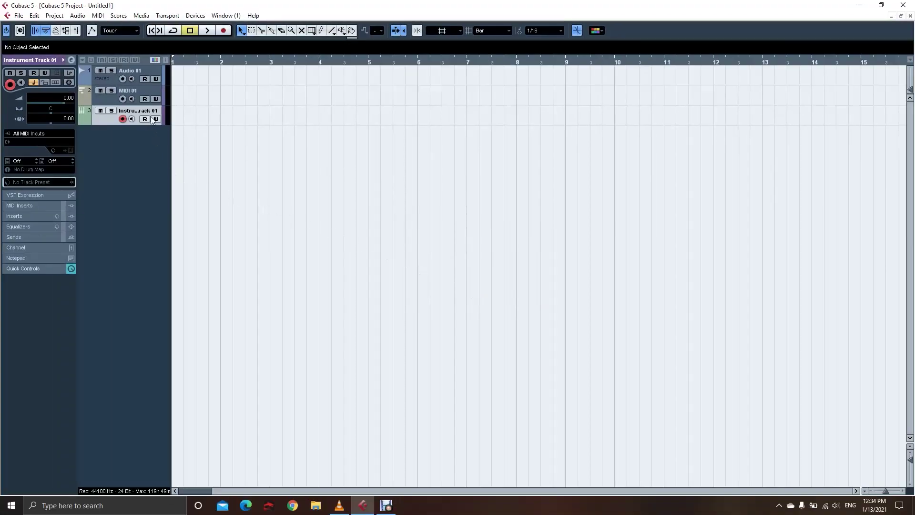
Select the audio, MIDI and instrument tracks in turn to view their settings.
left_click(142, 72)
left_click(143, 89)
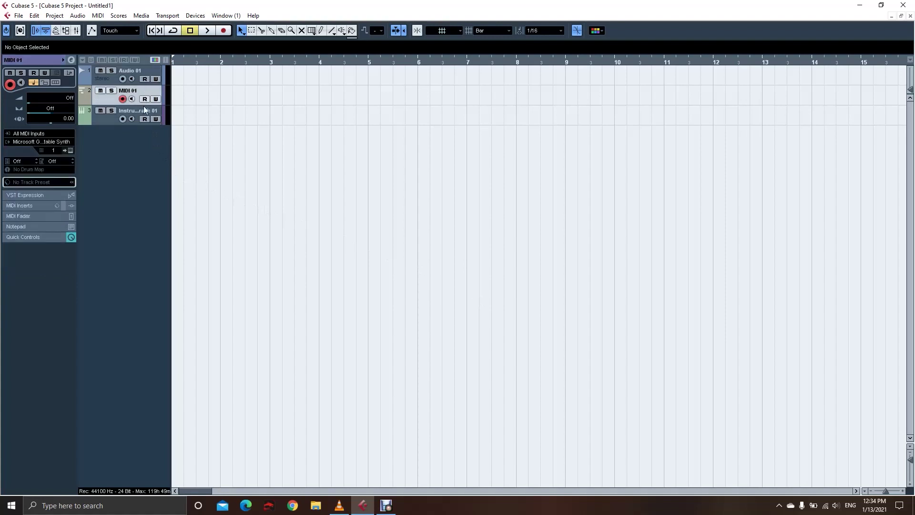
left_click(144, 110)
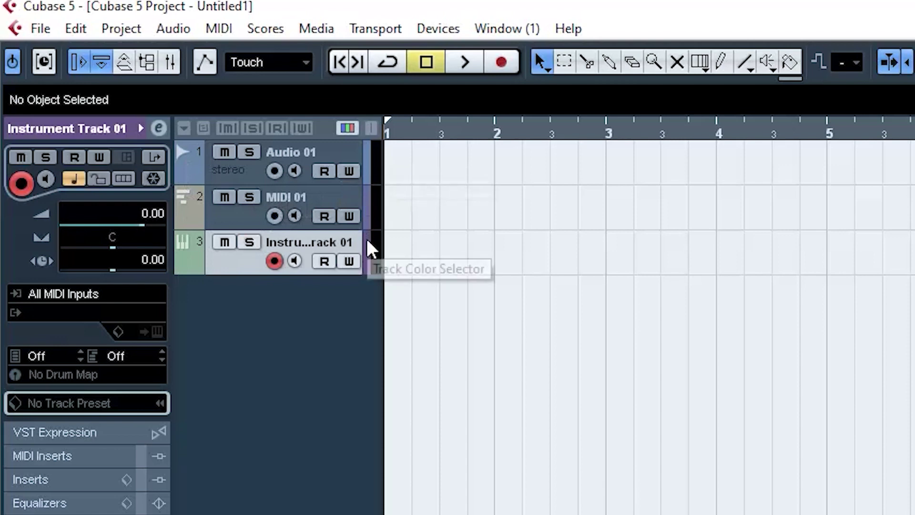
Assign the yellow color to the Audio 01 track, then switch off the display of track colors.
left_click(369, 173)
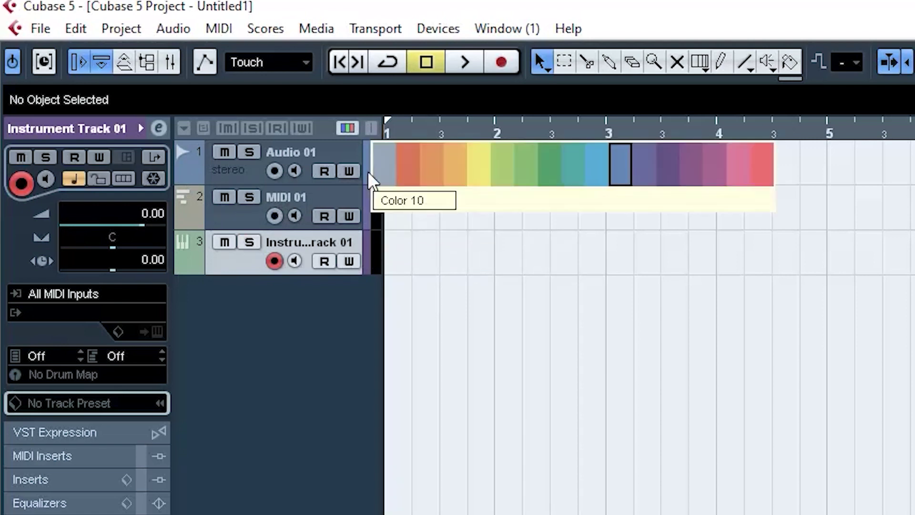
left_click(474, 179)
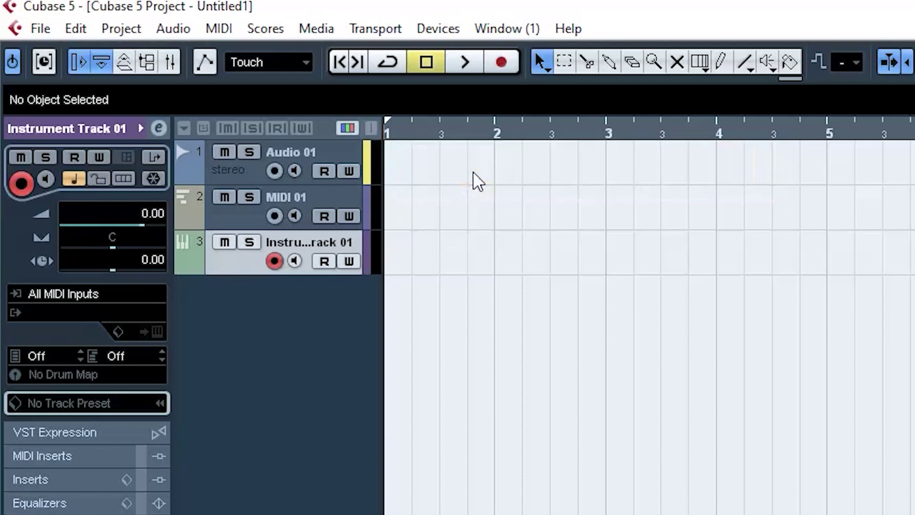
left_click(321, 150)
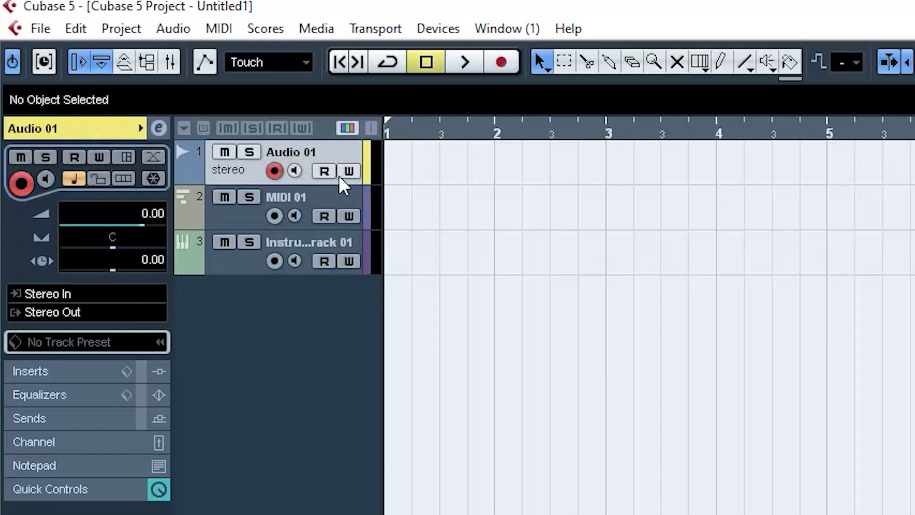
left_click(347, 128)
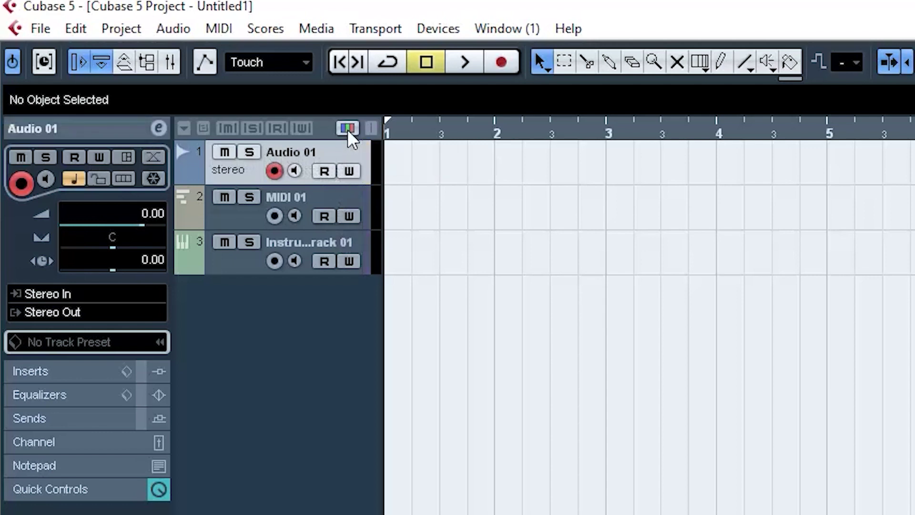
Increase the track heights so all three tracks are equally tall and show a second row of controls.
left_click(270, 195)
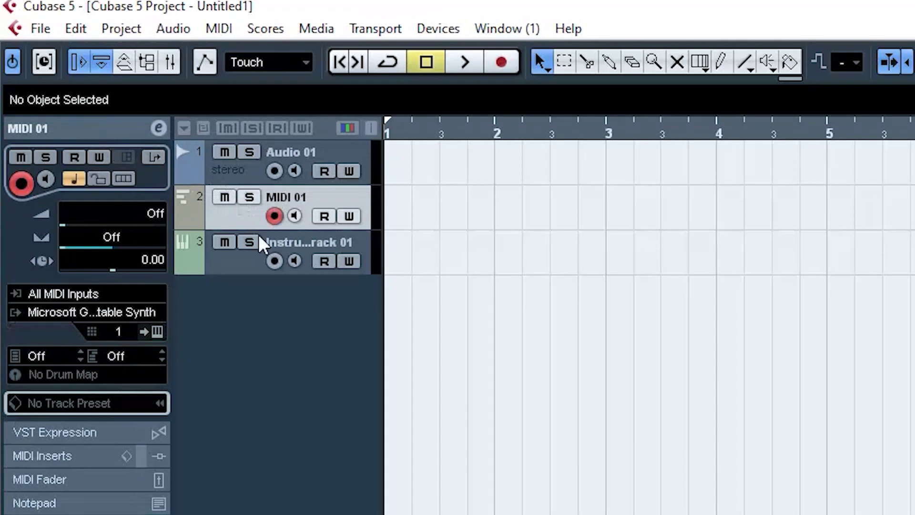
left_click(256, 259)
left_click_drag(256, 273, 263, 297)
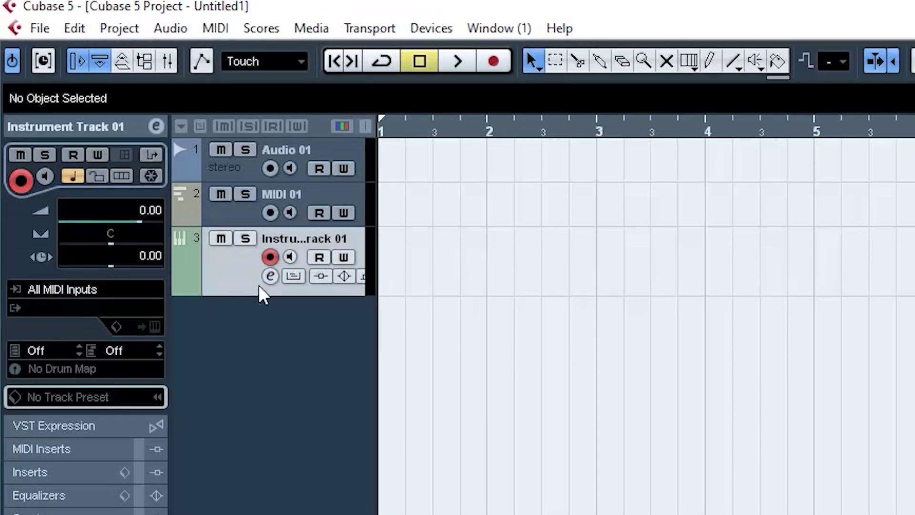
left_click_drag(210, 248, 210, 297)
left_click_drag(152, 217, 151, 173)
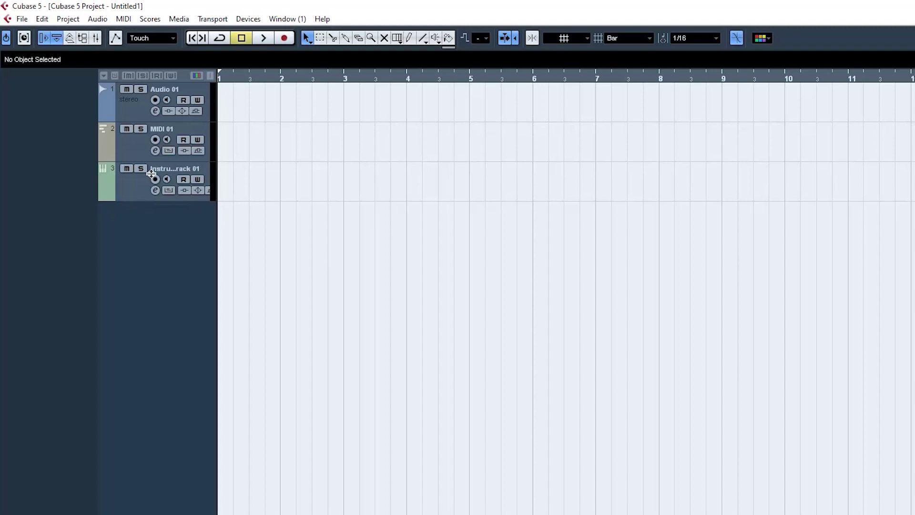
Enable Enlarge Selected Track and try it by selecting the audio, MIDI and instrument tracks in turn.
left_click(42, 19)
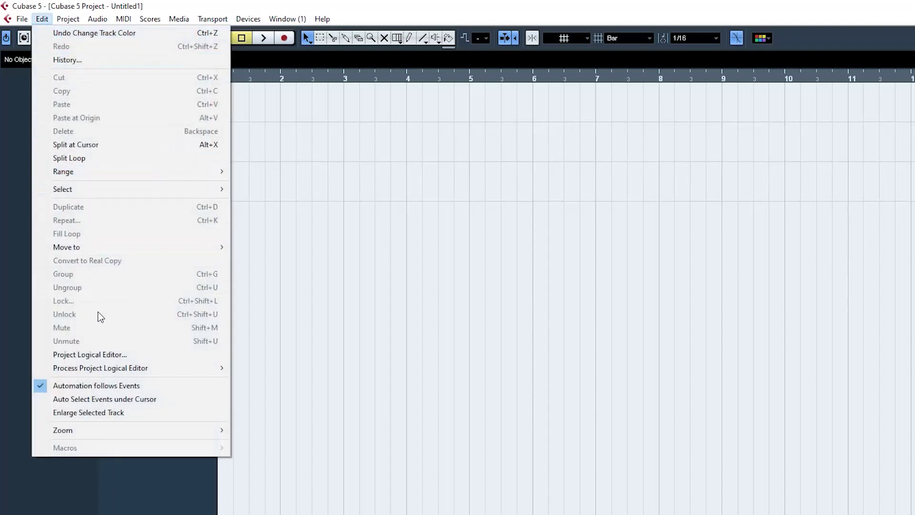
left_click(106, 414)
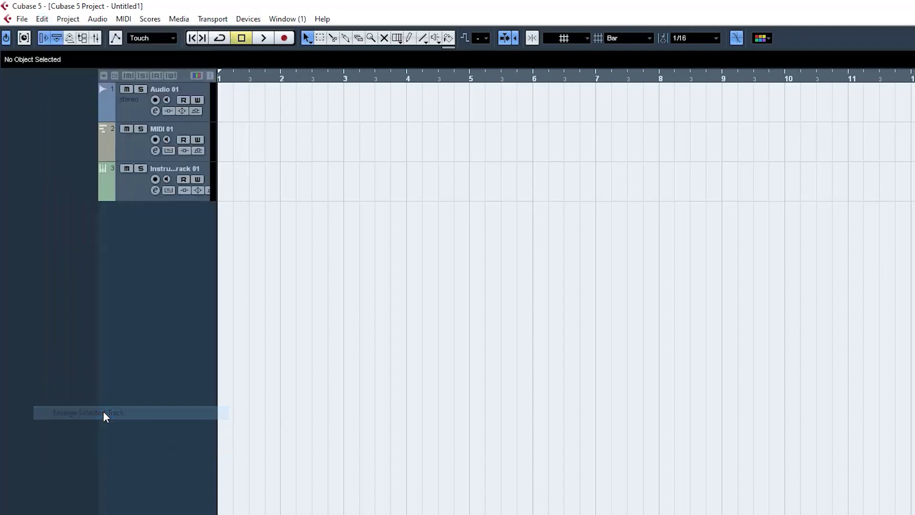
left_click(133, 119)
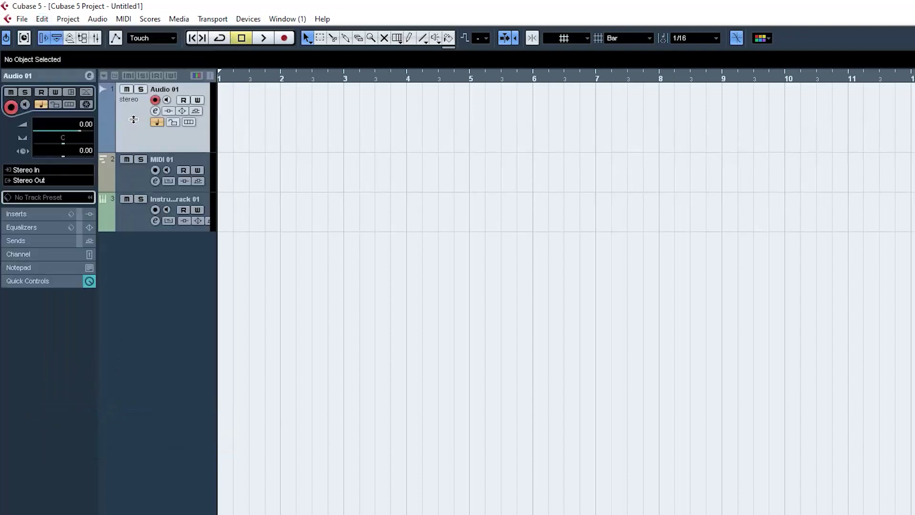
left_click(139, 174)
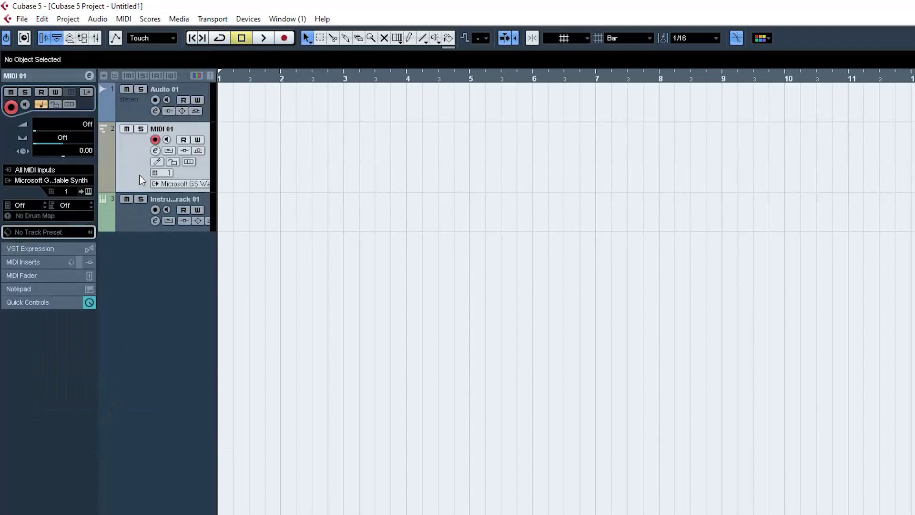
left_click(139, 210)
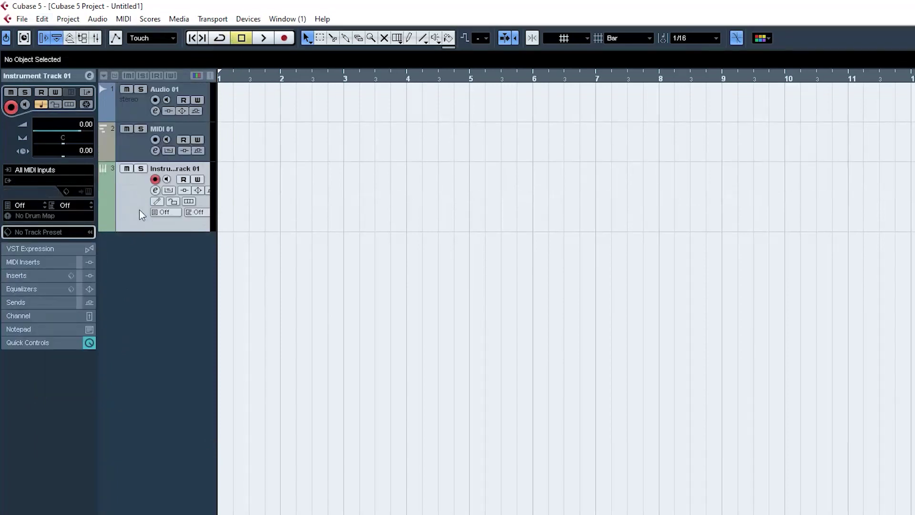
left_click(143, 147)
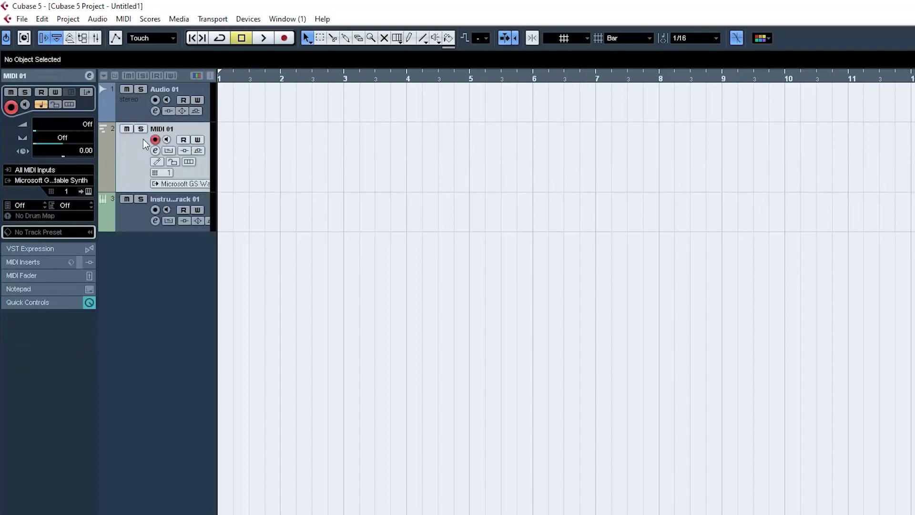
left_click(143, 115)
Disable Enlarge Selected Track.
left_click(42, 19)
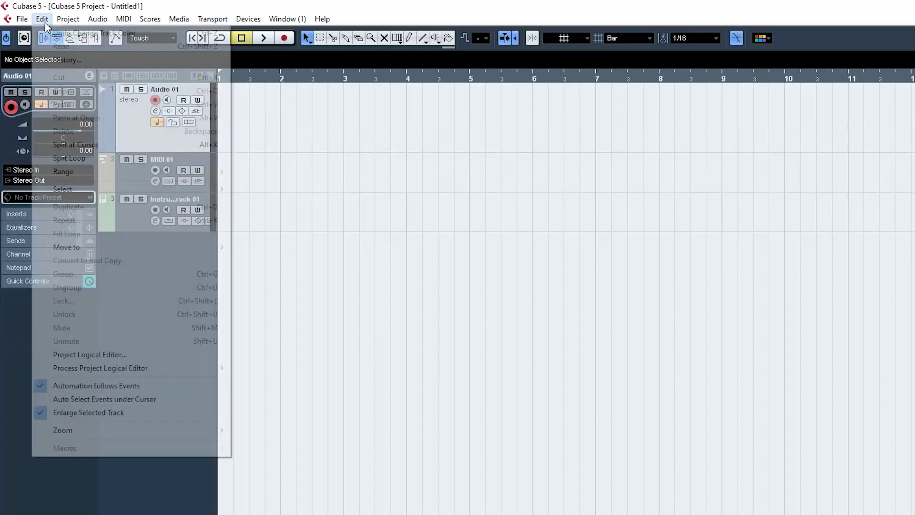
left_click(94, 413)
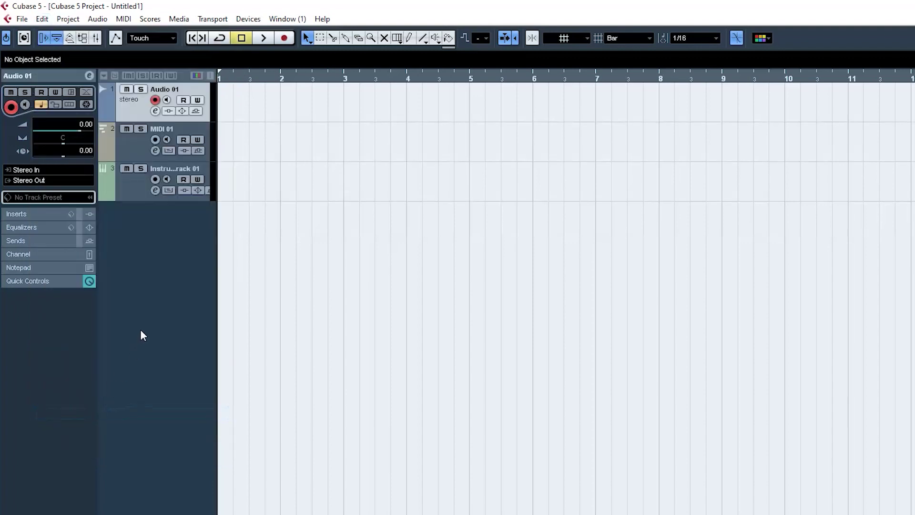
Widen the track list to expose more track controls and select the MIDI track, then the instrument track.
left_click_drag(213, 97, 251, 97)
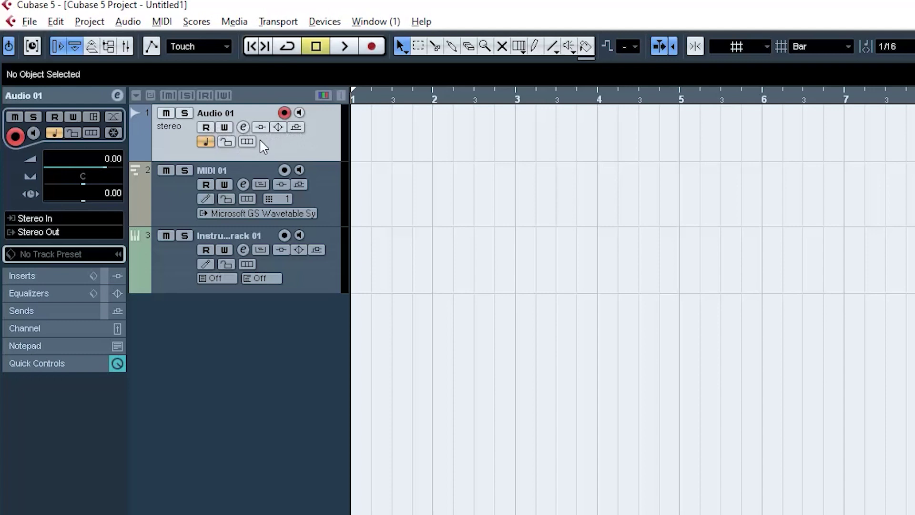
left_click(261, 168)
left_click(259, 236)
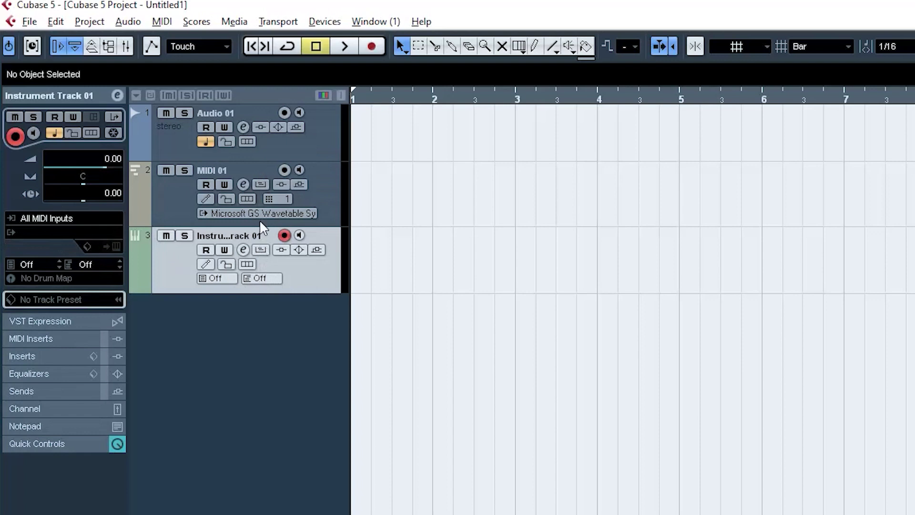
Select the MIDI track, then the audio track, and view the commands available for the audio track.
left_click(260, 177)
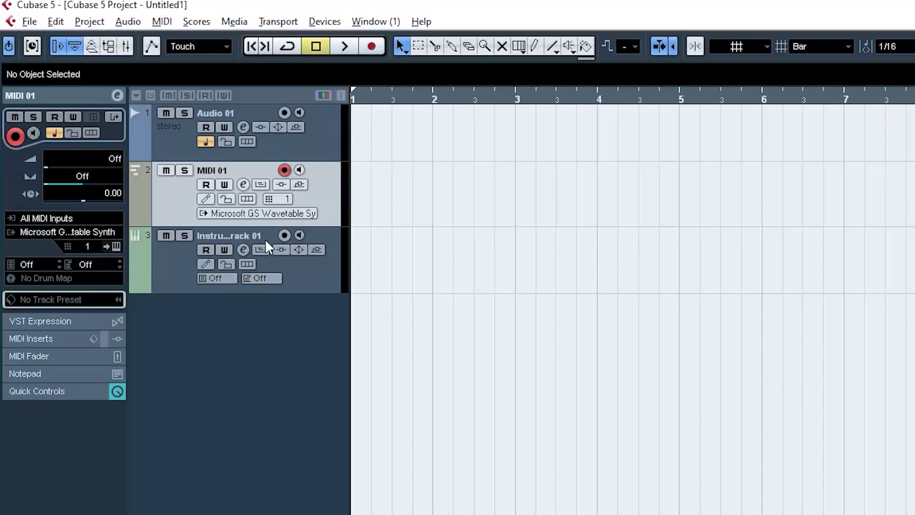
left_click(279, 152)
right_click(278, 151)
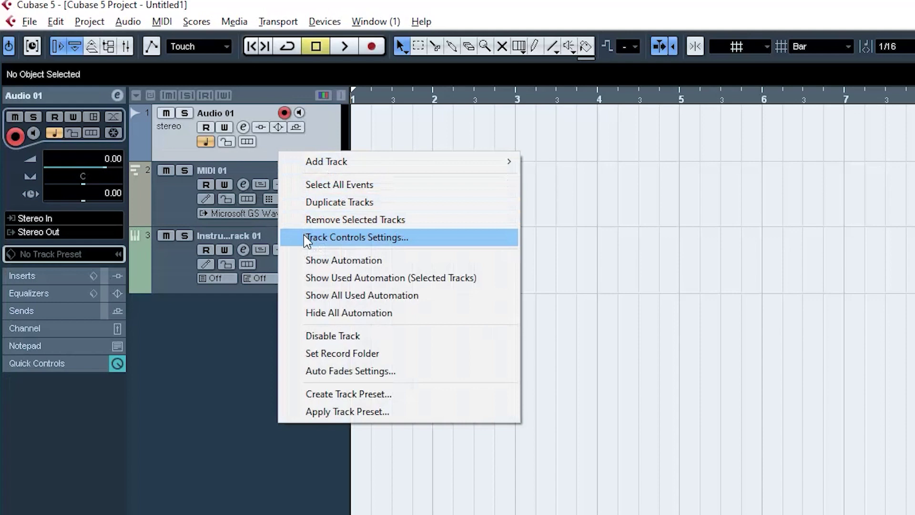
left_click(162, 131)
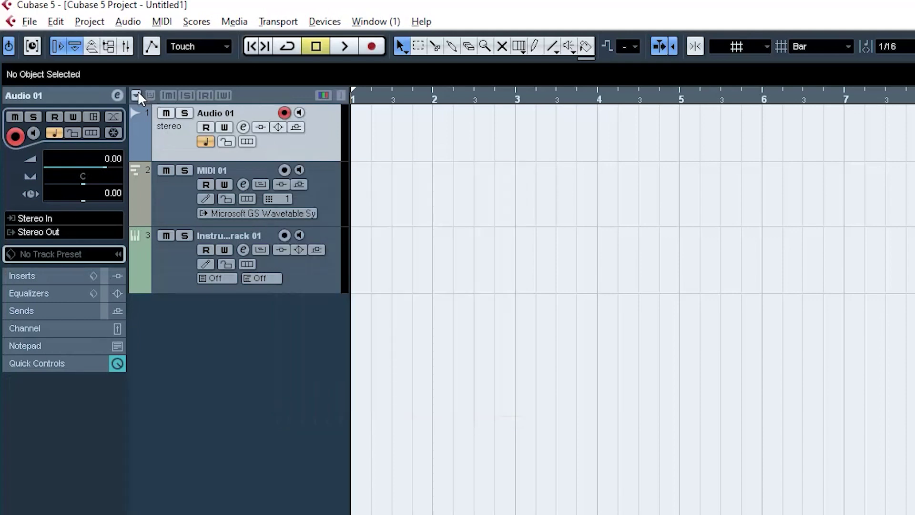
Add Freeze to the visible controls of audio tracks in the Track Controls Settings and apply the change.
left_click(137, 95)
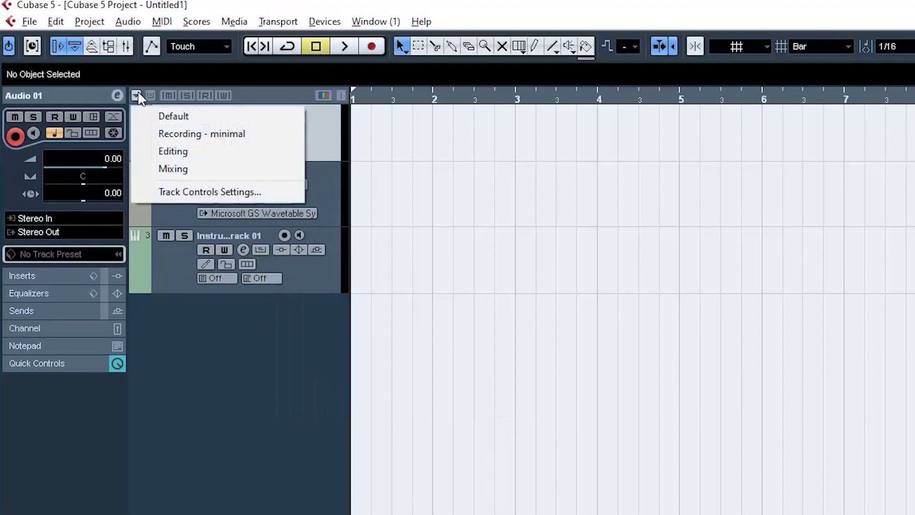
left_click(177, 192)
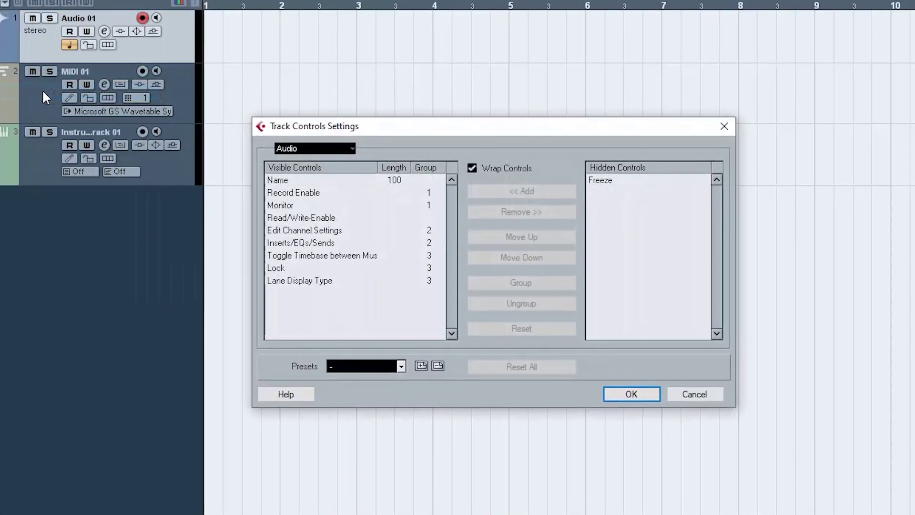
left_click(316, 149)
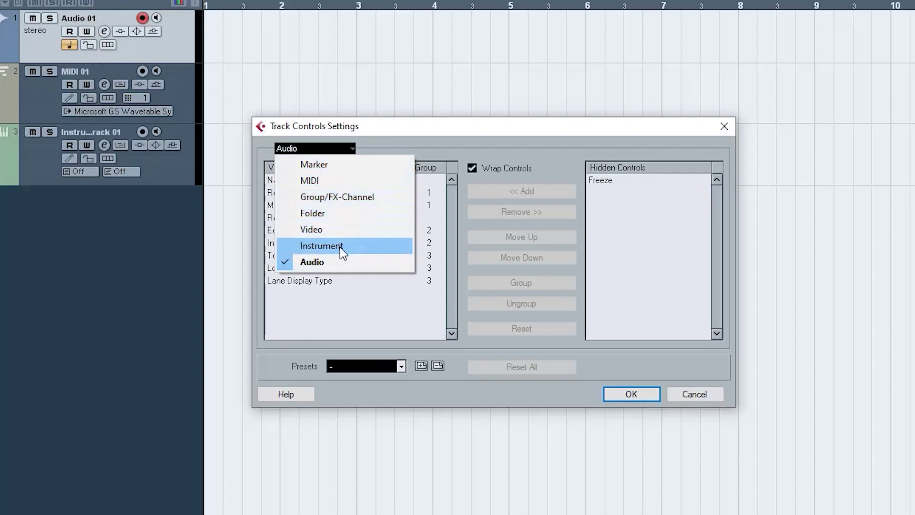
left_click(319, 266)
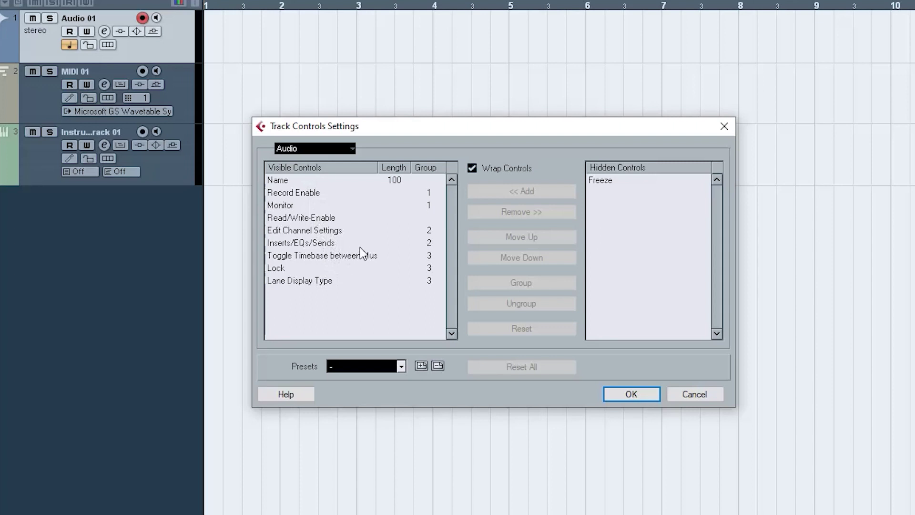
left_click(609, 183)
left_click(556, 189)
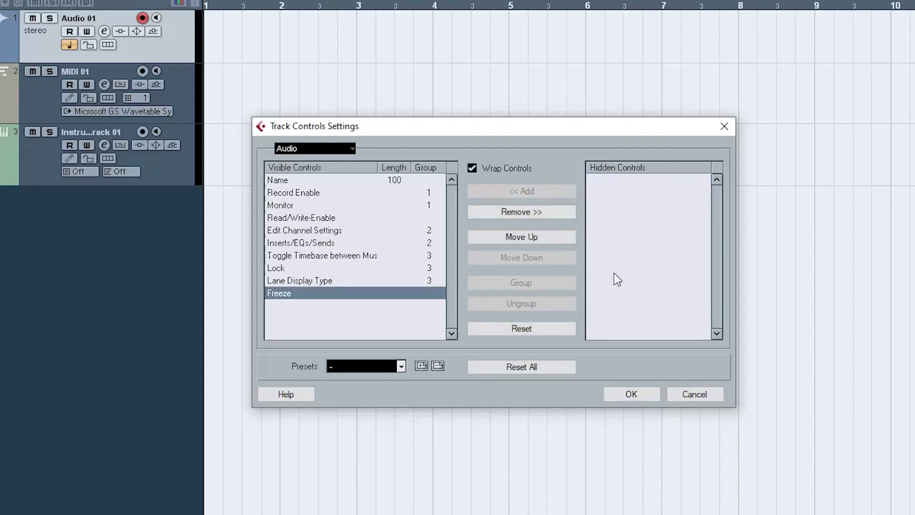
left_click(628, 393)
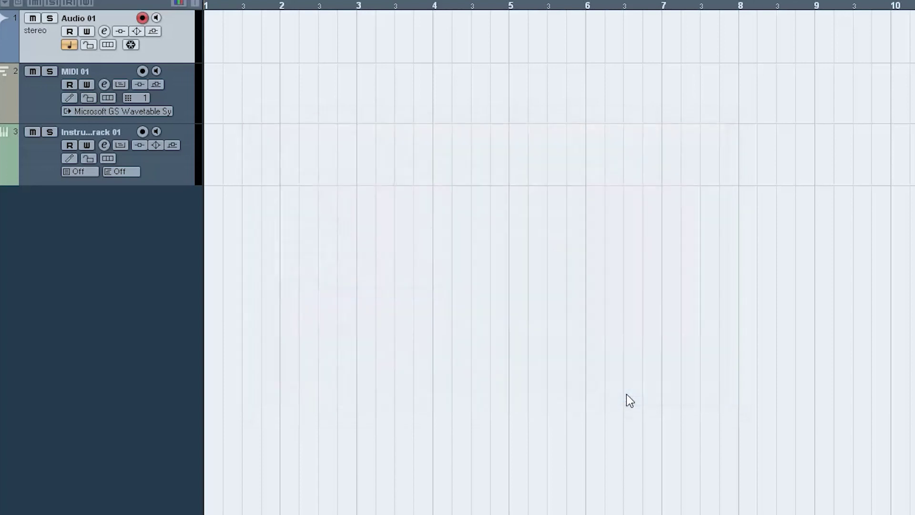
Reorder the audio tracks' visible controls so Read/Write-Enable comes first and Name, Monitor and Record Enable come last.
right_click(151, 48)
left_click(195, 128)
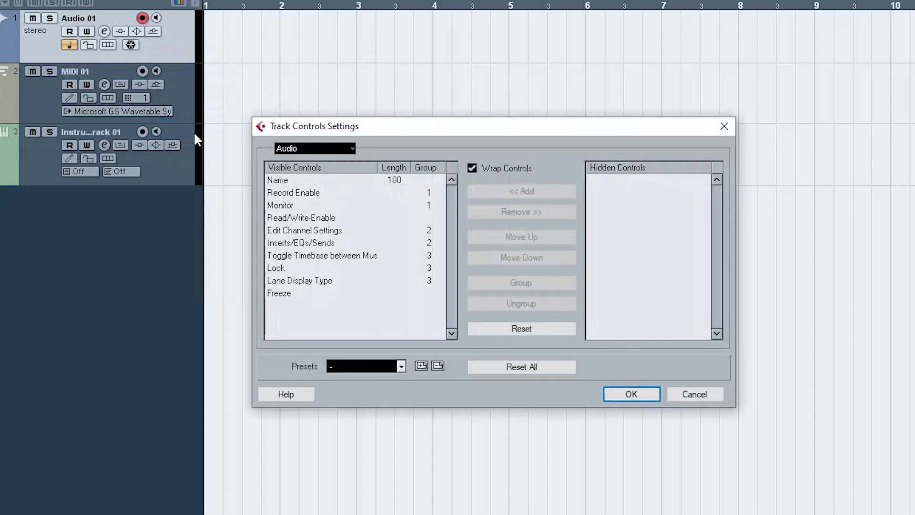
left_click(305, 193)
left_click(481, 259)
left_click(478, 258)
left_click(479, 259)
left_click(478, 259)
left_click(305, 193)
left_click(547, 258)
left_click(305, 180)
left_click(522, 257)
left_click(305, 280)
left_click(522, 236)
left_click(305, 218)
left_click(522, 257)
left_click(521, 258)
Move Inserts/EQs/Sends and Lock to the hidden controls of audio tracks and apply the settings.
left_click(305, 231)
left_click(522, 211)
left_click(328, 256)
left_click(327, 268)
left_click(521, 212)
left_click(638, 398)
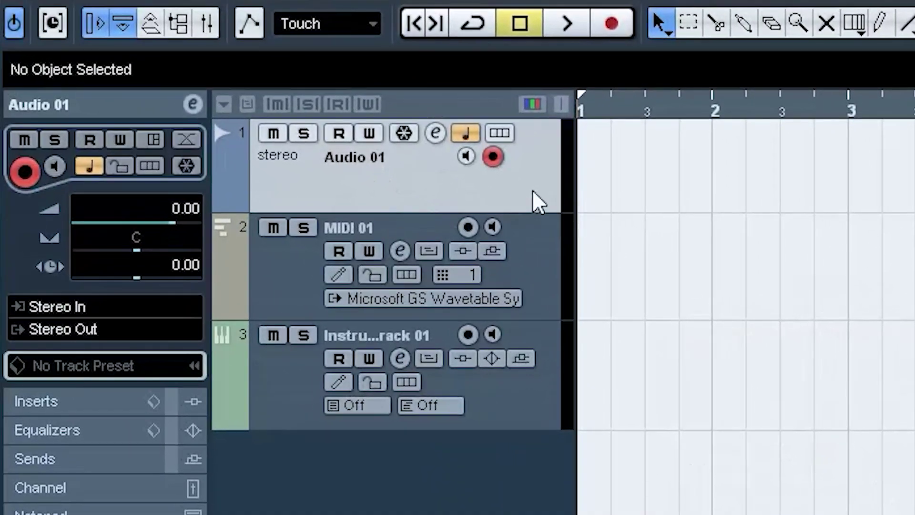
Reset the audio tracks' controls in the Track Controls Settings and apply the reset.
right_click(413, 171)
left_click(468, 301)
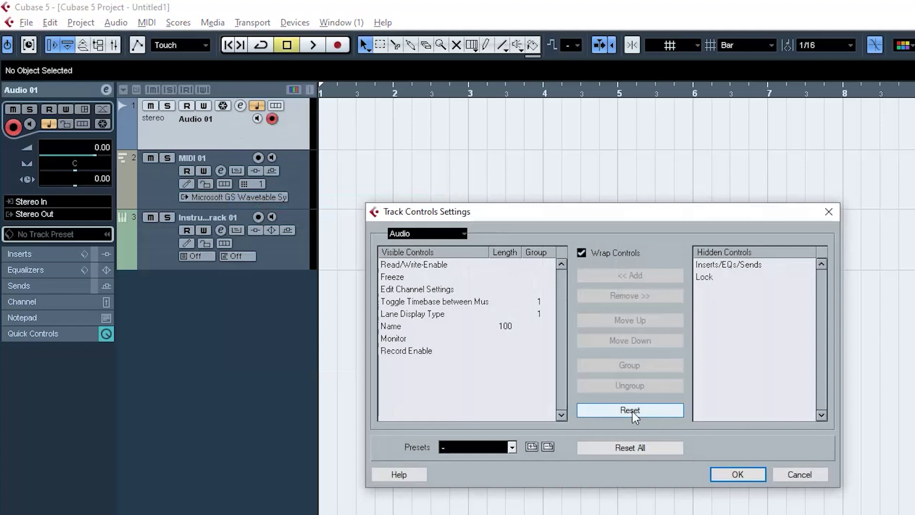
left_click(632, 411)
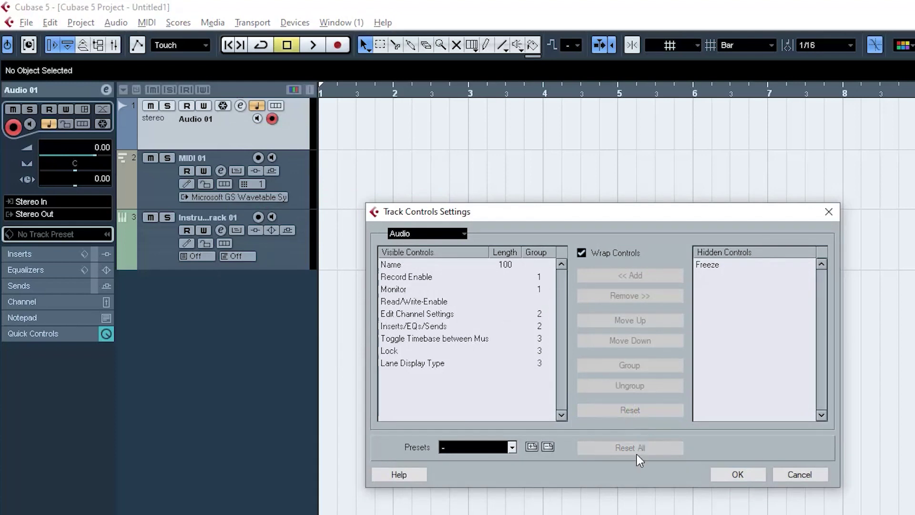
left_click(463, 238)
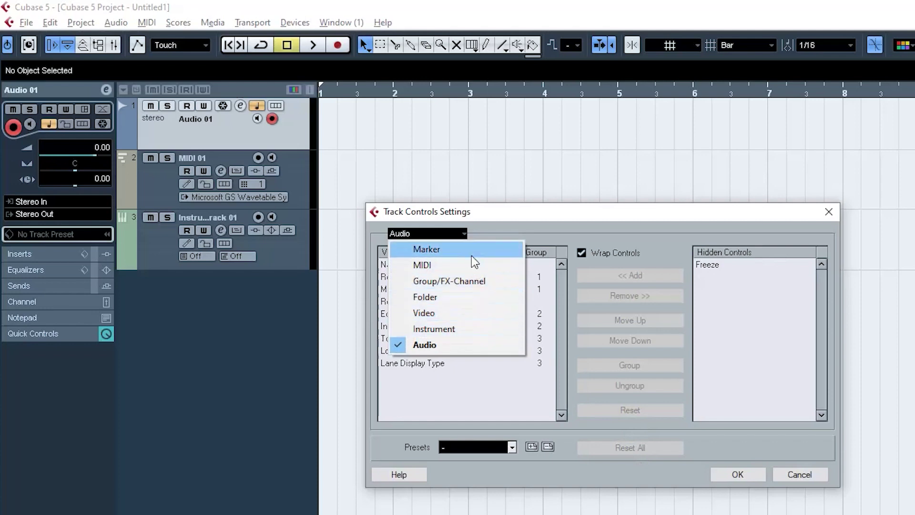
left_click(459, 237)
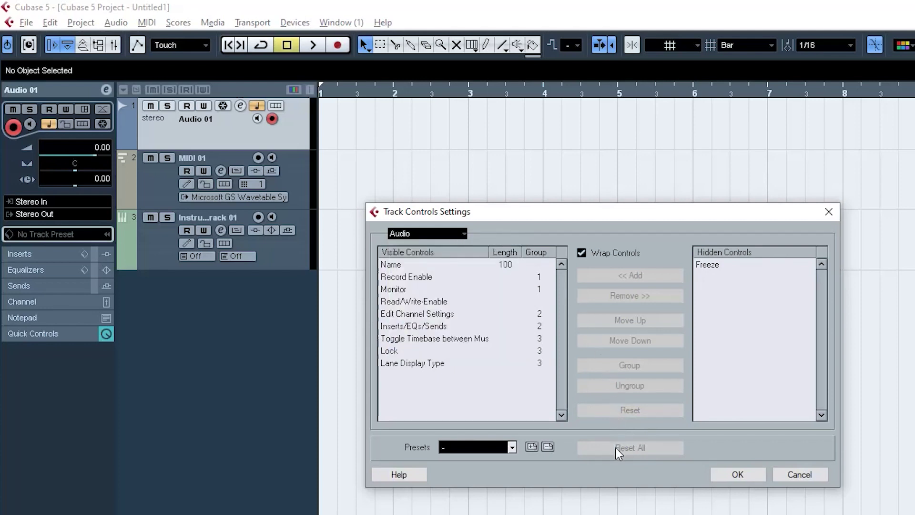
left_click(736, 474)
Open the Track Controls Settings for the audio track again and show the list of presets.
right_click(279, 139)
left_click(304, 210)
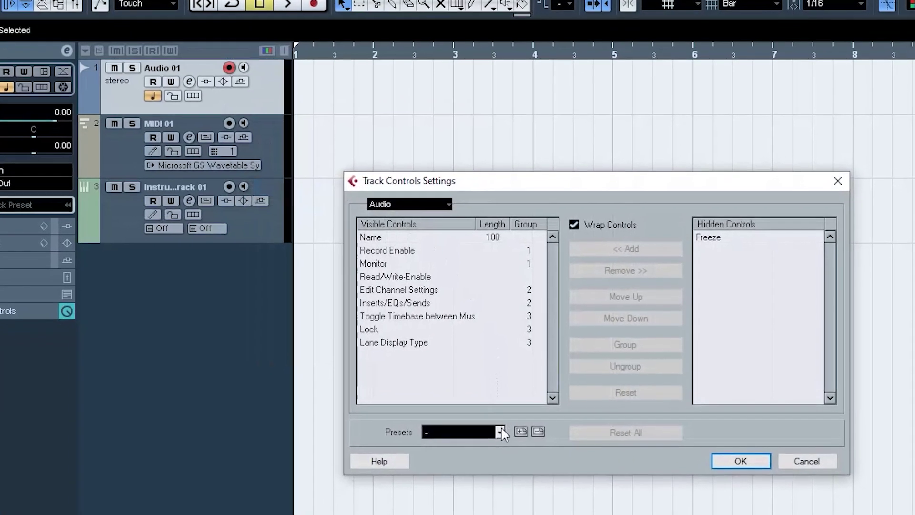
left_click(513, 446)
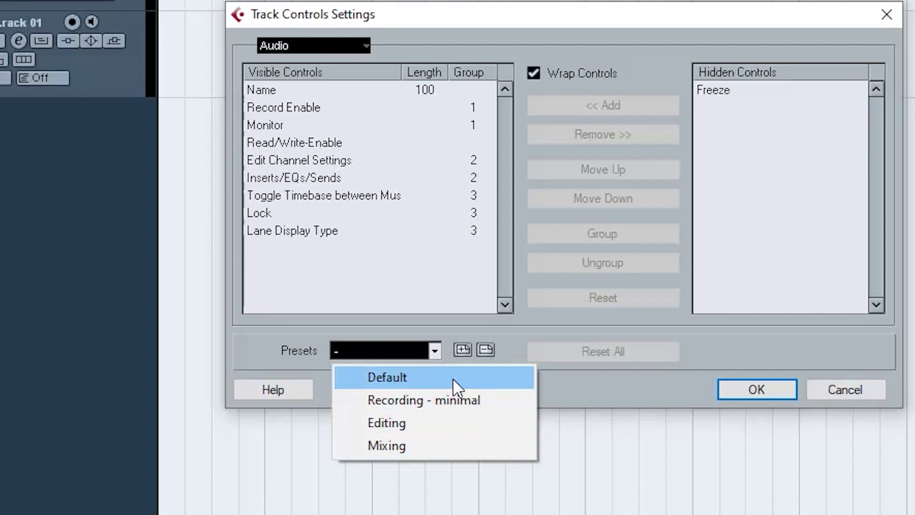
Try the Mixing and Default track control presets, and reset all track controls.
left_click(443, 445)
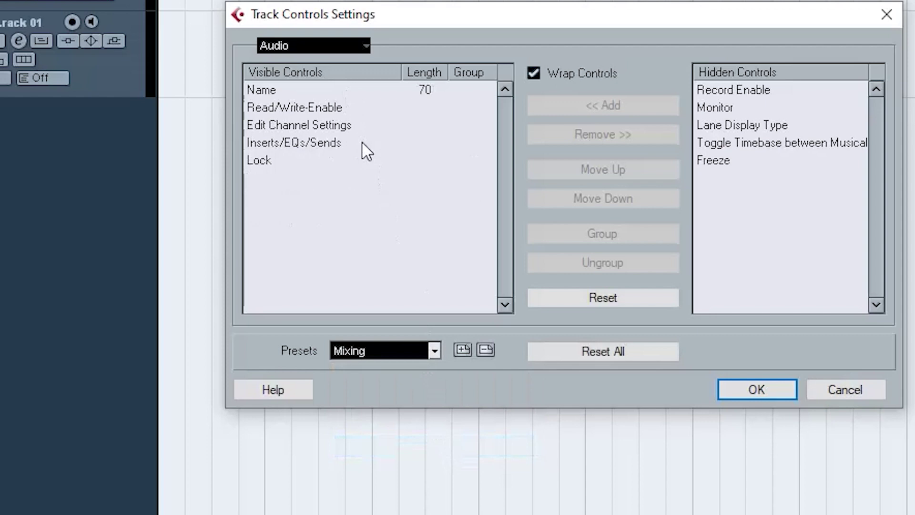
left_click(434, 353)
left_click(408, 378)
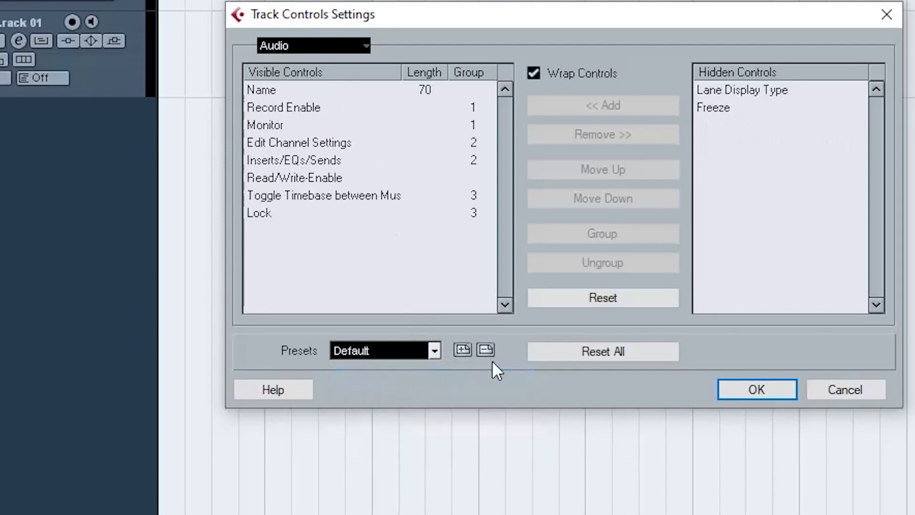
left_click(593, 352)
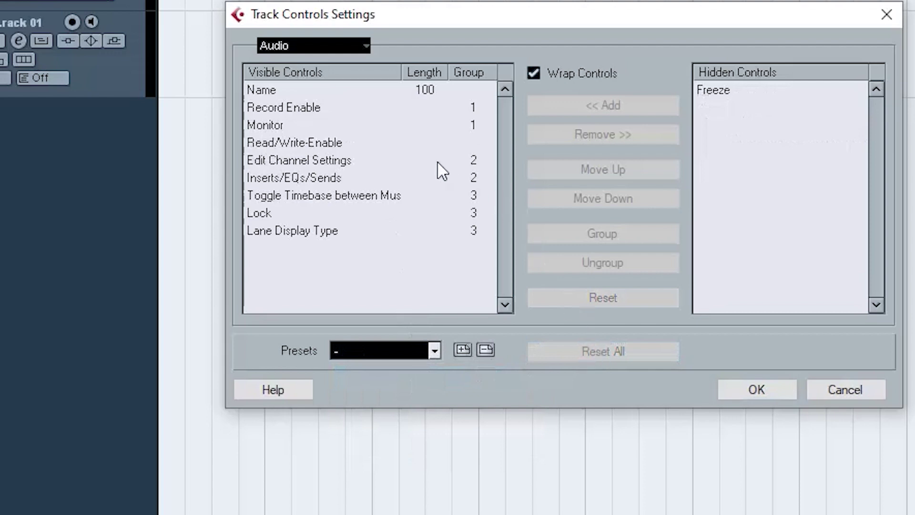
Hide every audio track control from Record Enable through Lane Display Type, keeping only Name visible.
left_click(292, 91)
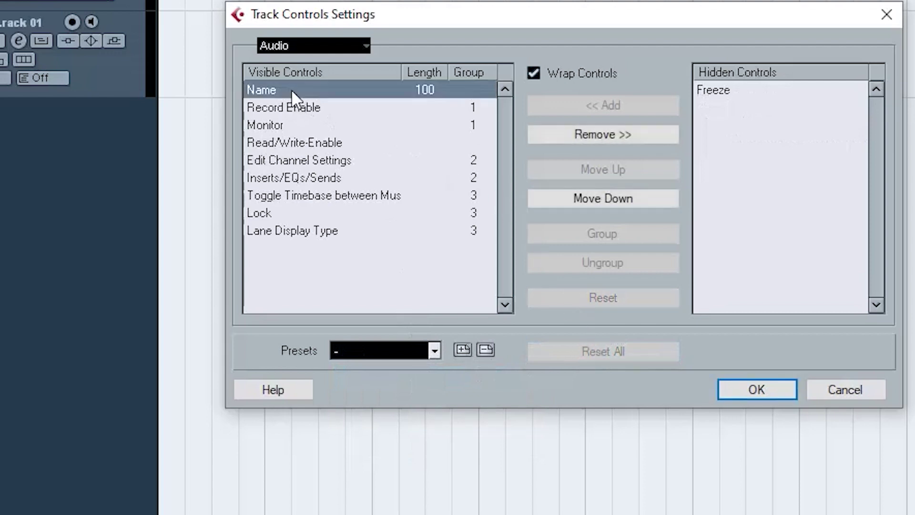
left_click(295, 108)
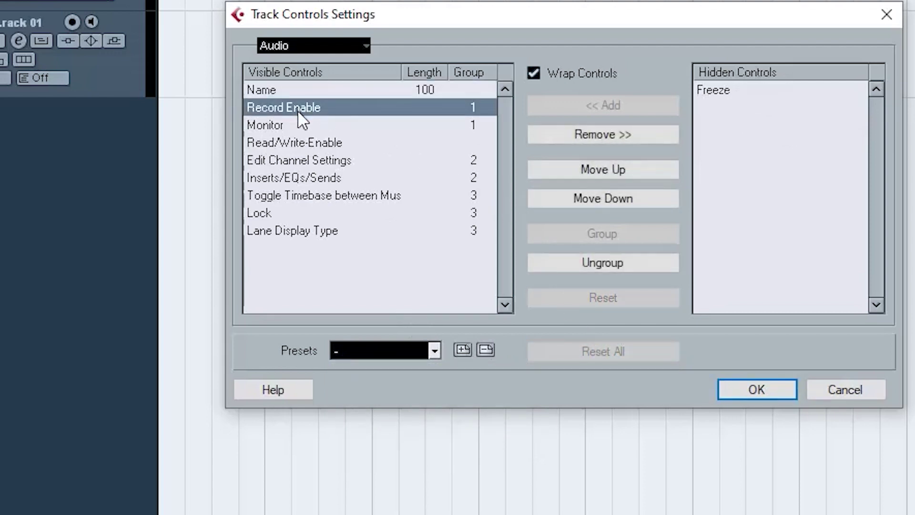
left_click_drag(297, 109, 319, 226)
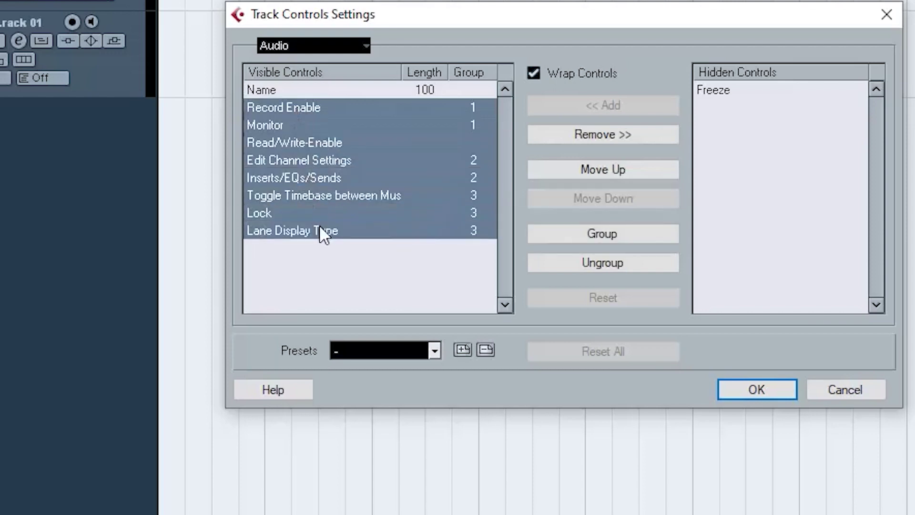
left_click(578, 136)
Hide the MIDI track controls from Monitor through Programs, keeping only Name and Record Enable visible.
left_click(334, 45)
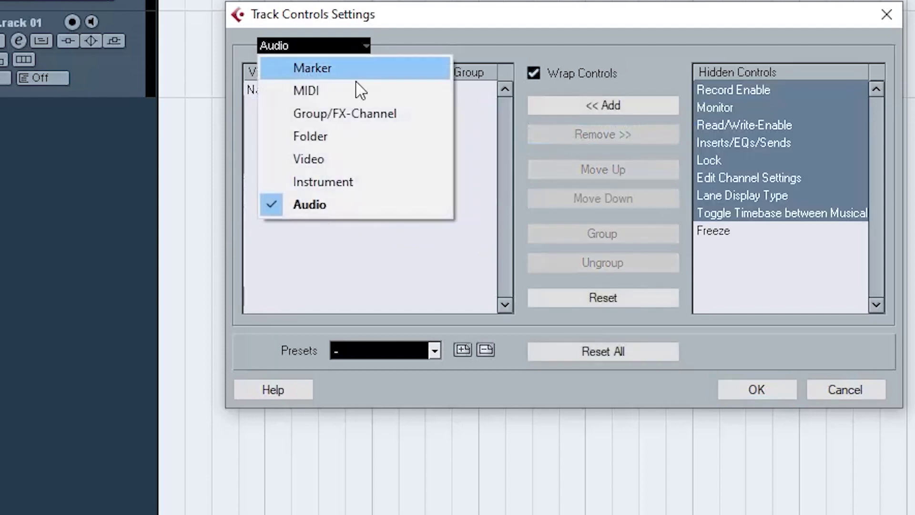
left_click(355, 95)
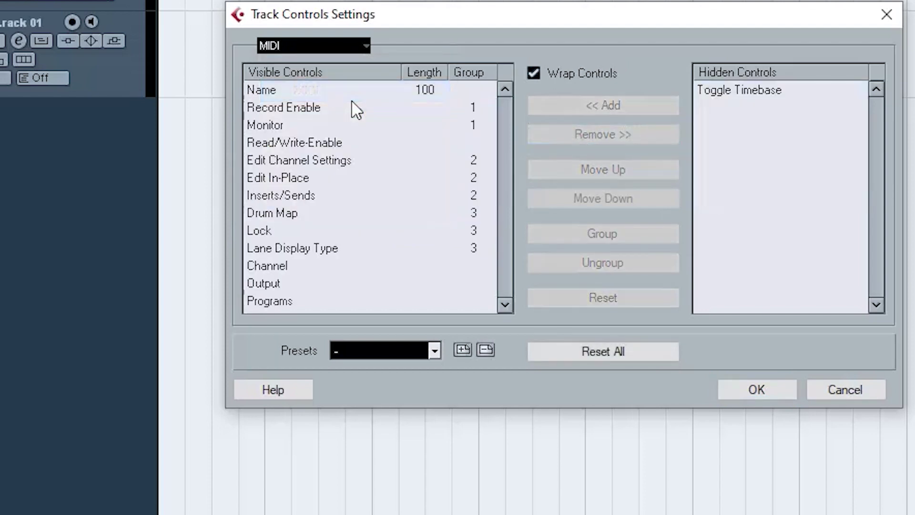
left_click(355, 109)
left_click(351, 90)
left_click(351, 108)
left_click_drag(358, 129, 362, 319)
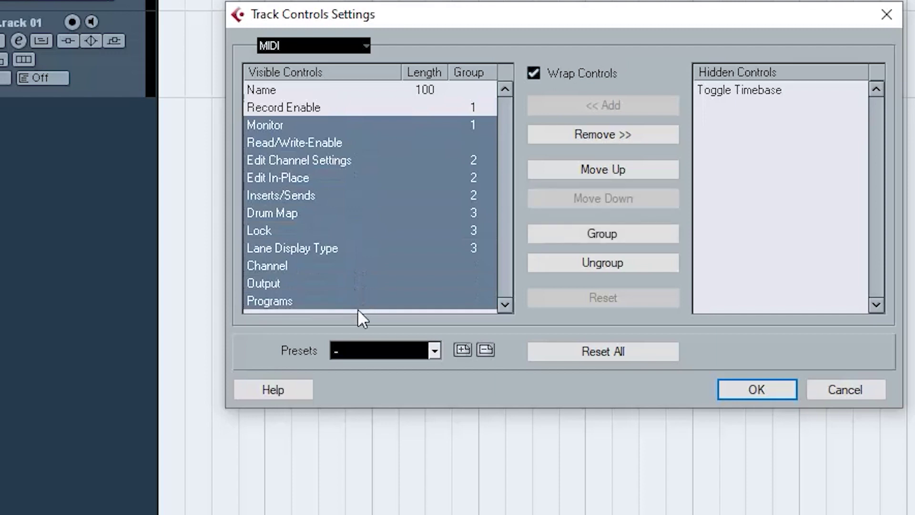
left_click(574, 145)
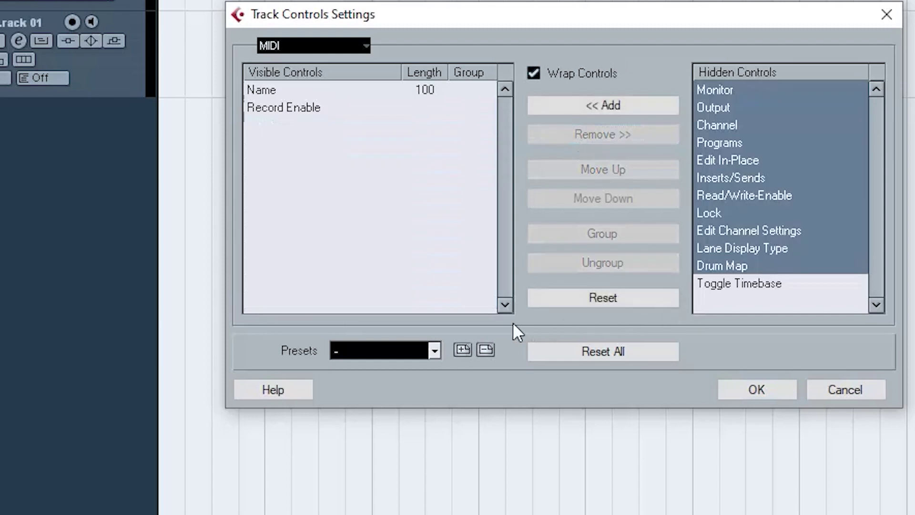
Save the current track control configuration as a new preset named "Cool Preset".
left_click(465, 350)
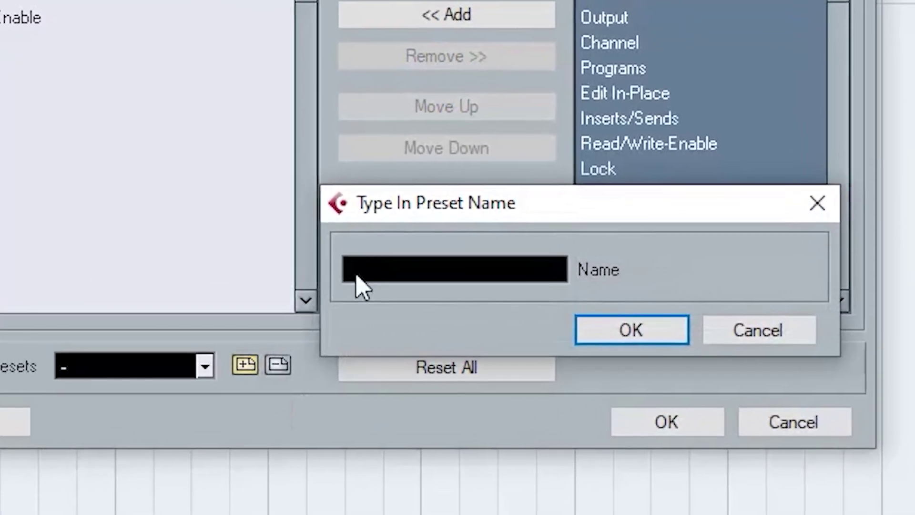
left_click(413, 289)
type("C")
type("ool ")
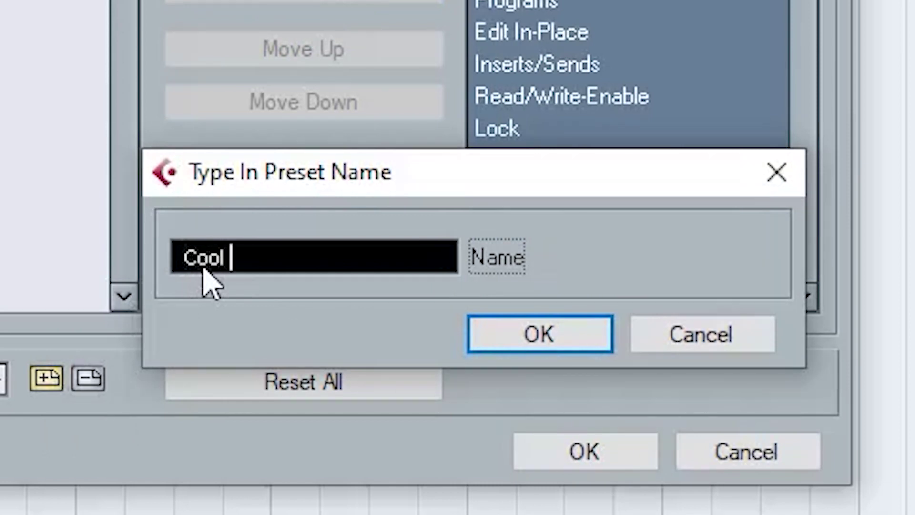
type("Preset")
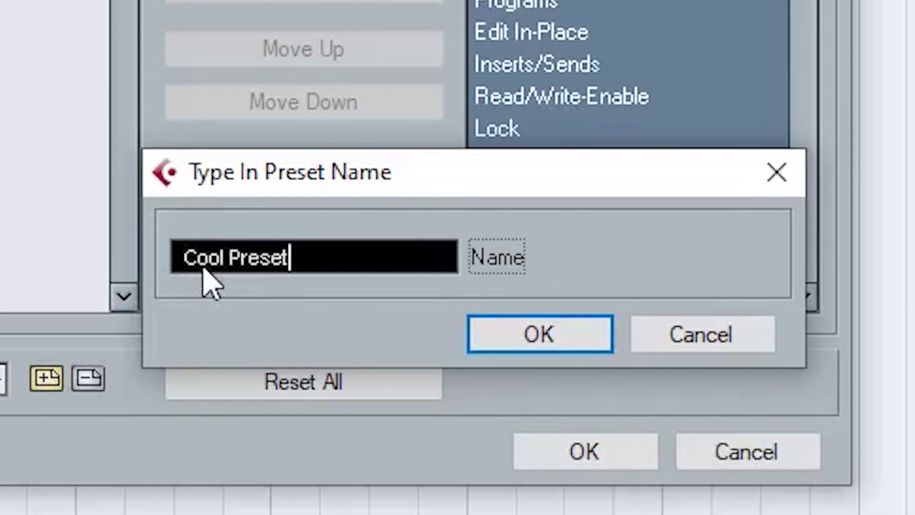
key("Return")
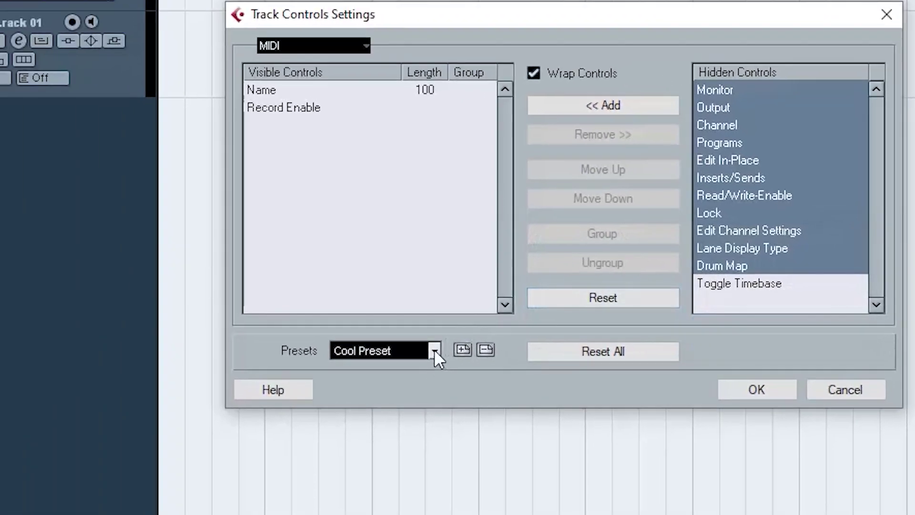
Choose Cool Preset from the presets, apply the track control settings and select the MIDI track.
left_click(406, 353)
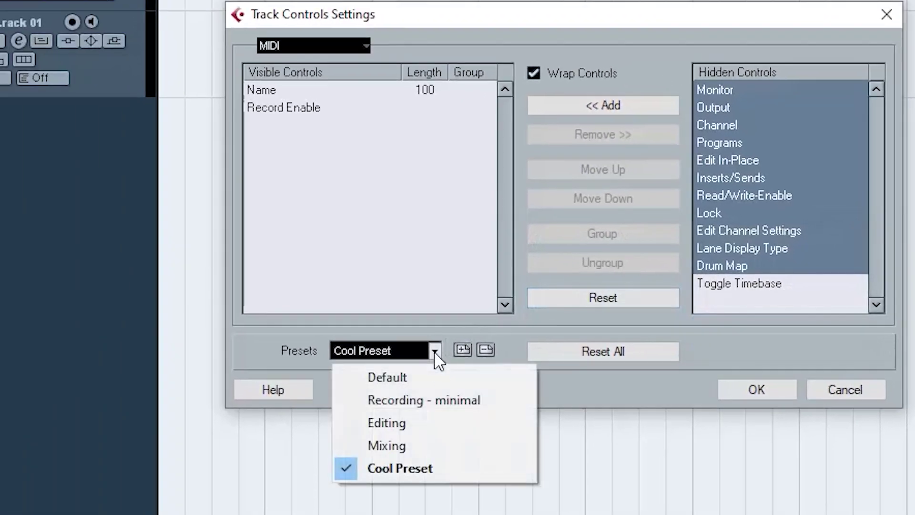
left_click(434, 468)
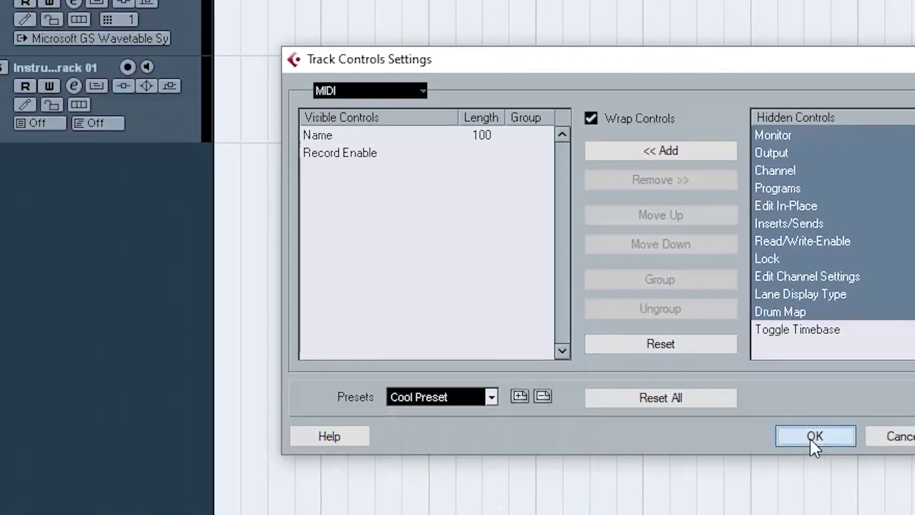
left_click(756, 390)
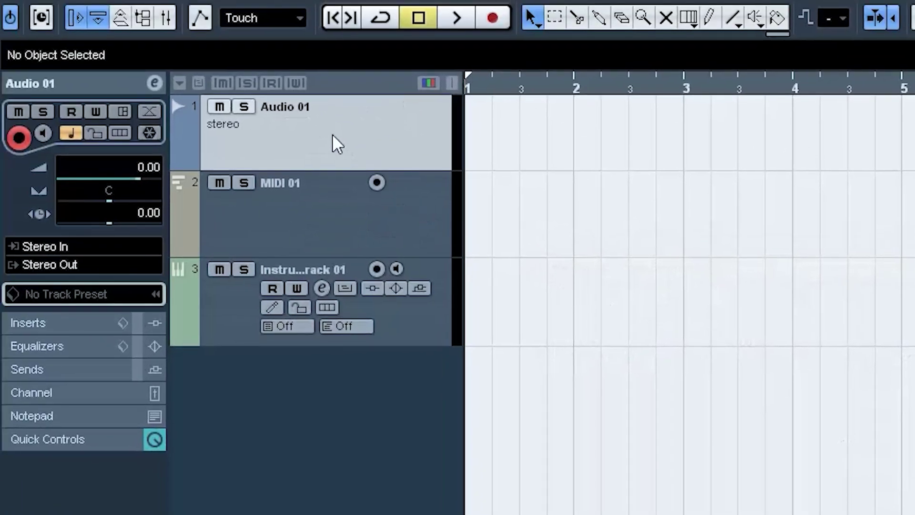
left_click(328, 193)
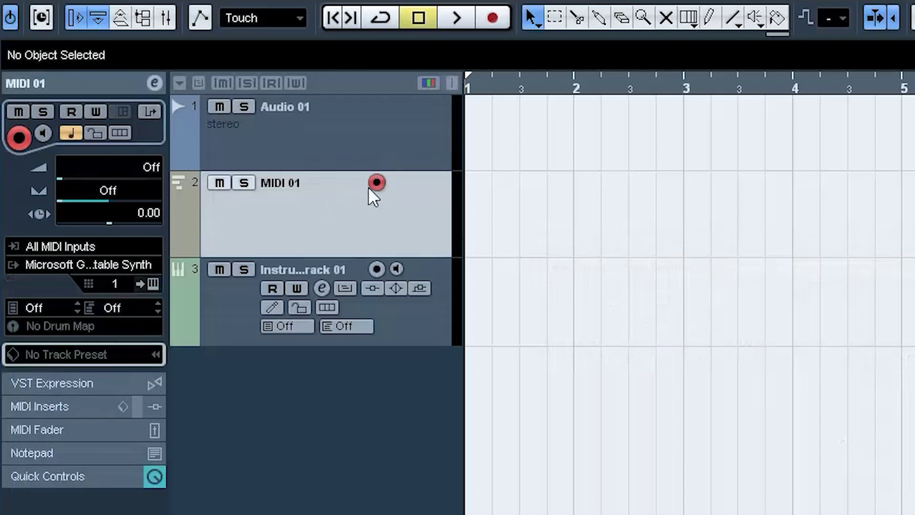
Delete the Cool Preset from the track control presets and apply the Default preset.
right_click(317, 139)
left_click(386, 247)
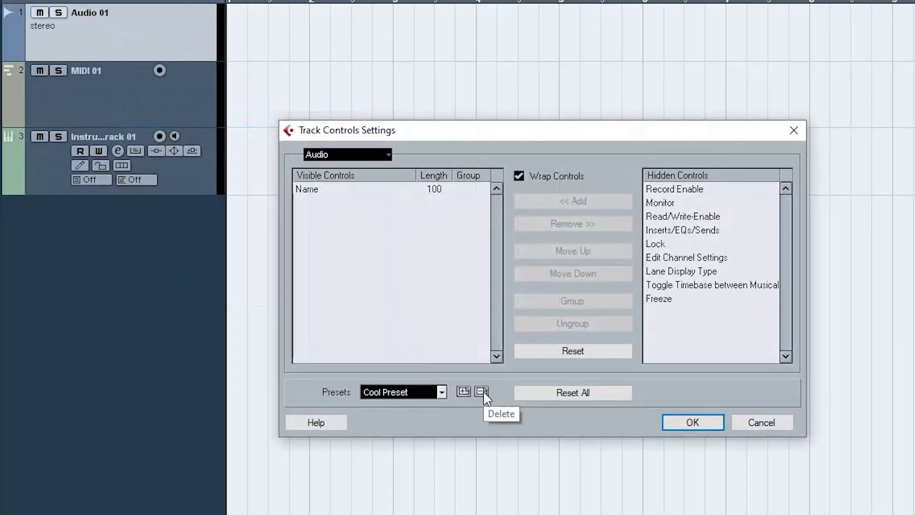
left_click(481, 391)
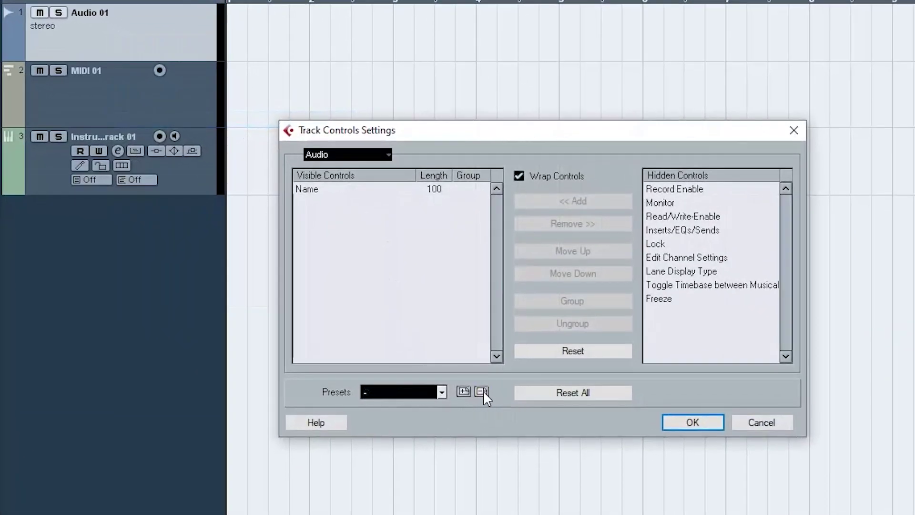
left_click(442, 391)
left_click(437, 409)
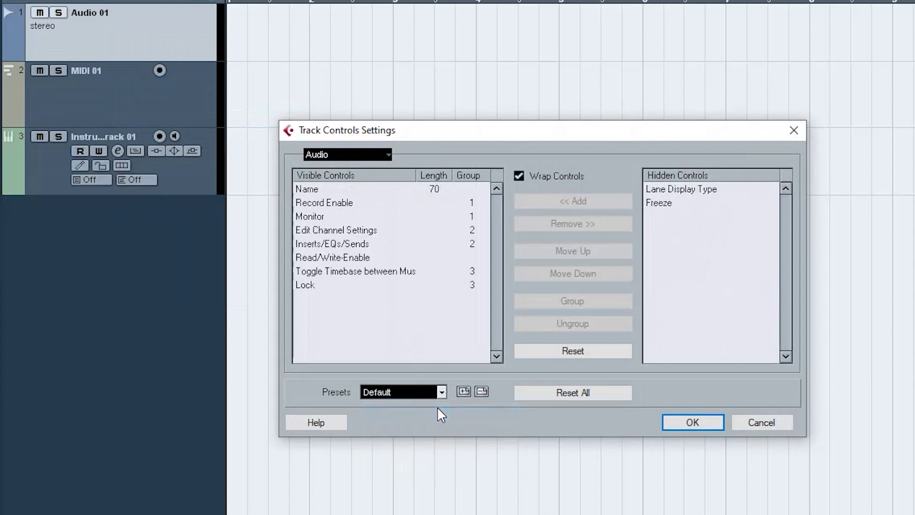
left_click(673, 420)
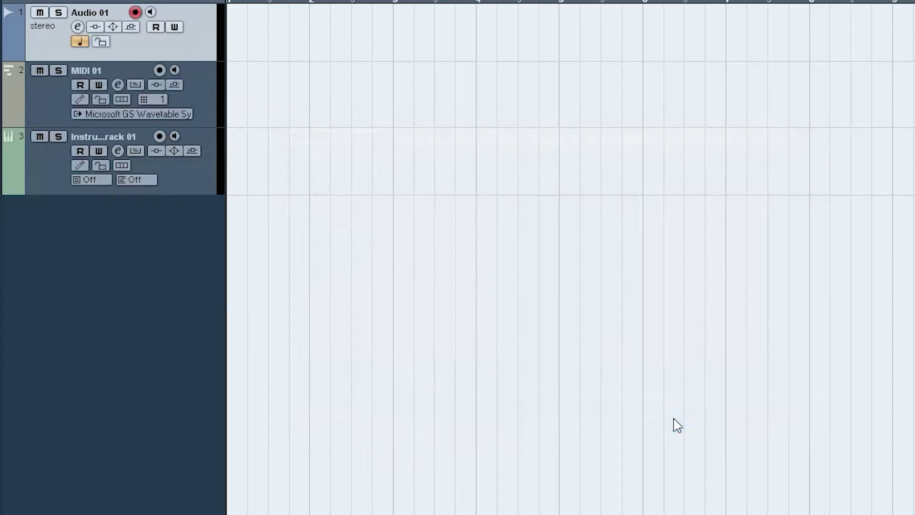
Remove the MIDI and instrument tracks, leaving only the audio track in the project.
right_click(209, 89)
left_click(237, 161)
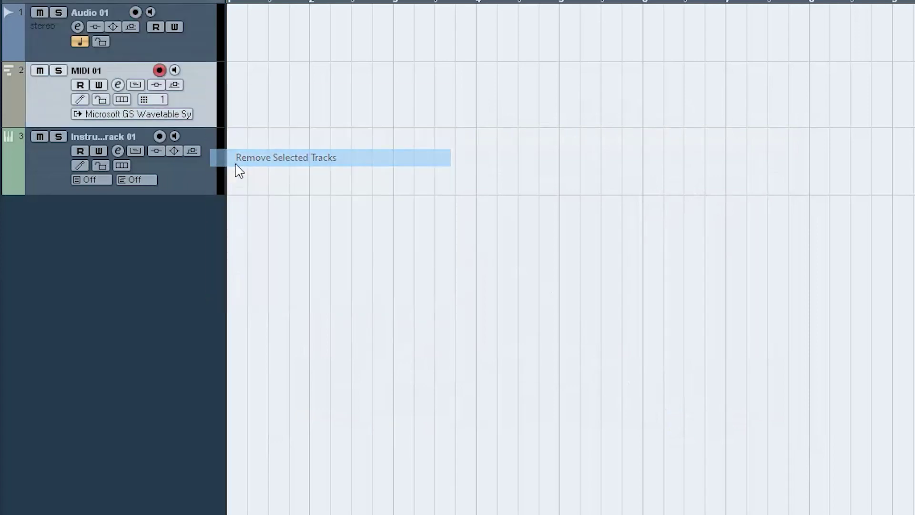
right_click(180, 107)
left_click(224, 171)
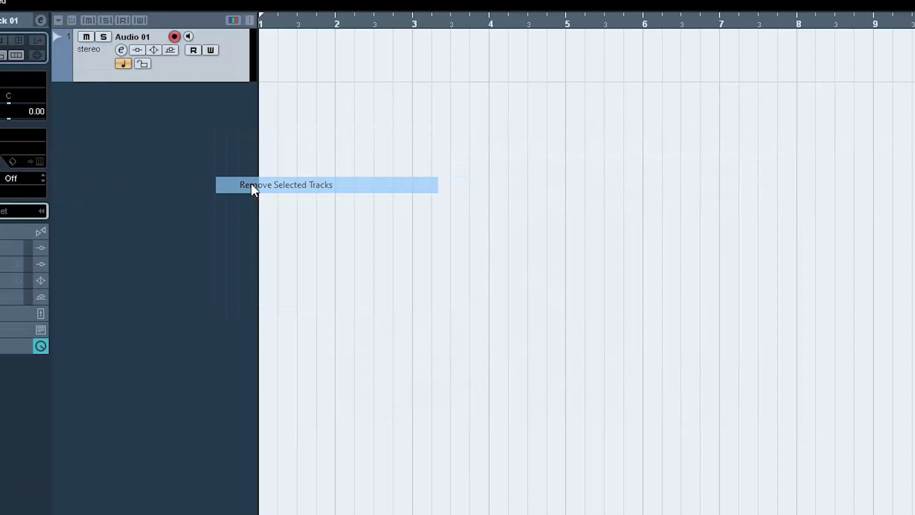
Inspect the Wrap Controls option in the audio track's control settings and narrow the track list slightly.
right_click(223, 81)
left_click(283, 159)
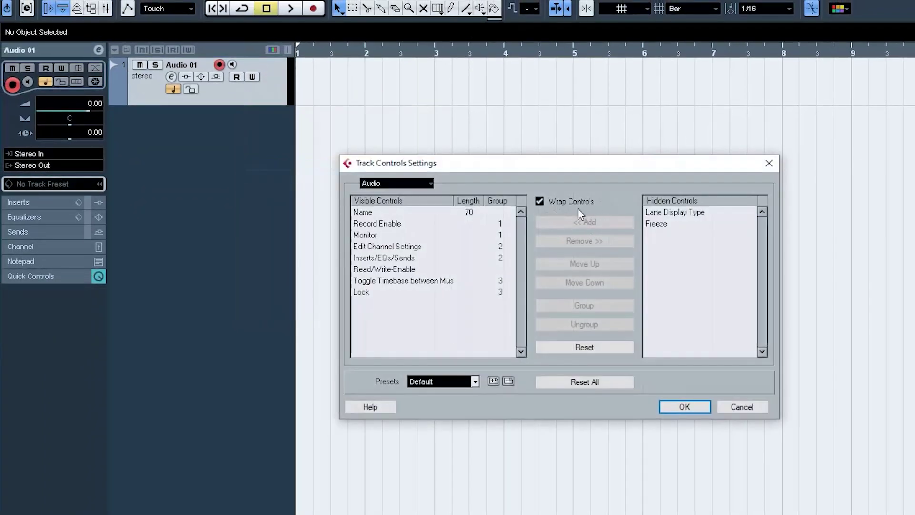
left_click(685, 405)
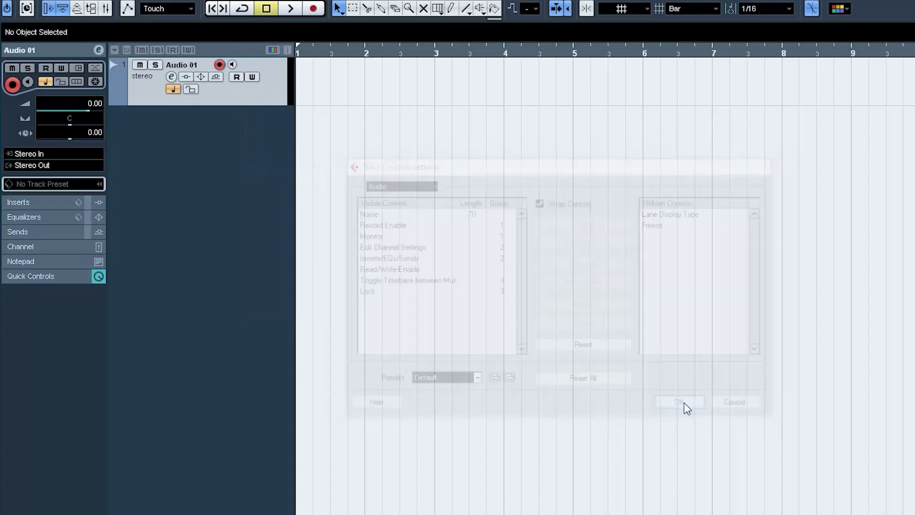
left_click_drag(295, 73, 288, 90)
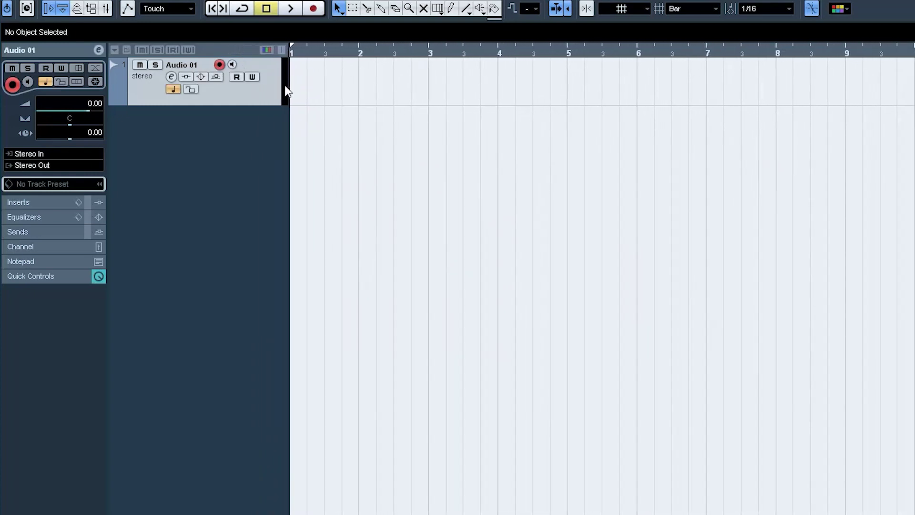
Turn off Wrap Controls for the audio track's controls and widen the track list.
right_click(259, 94)
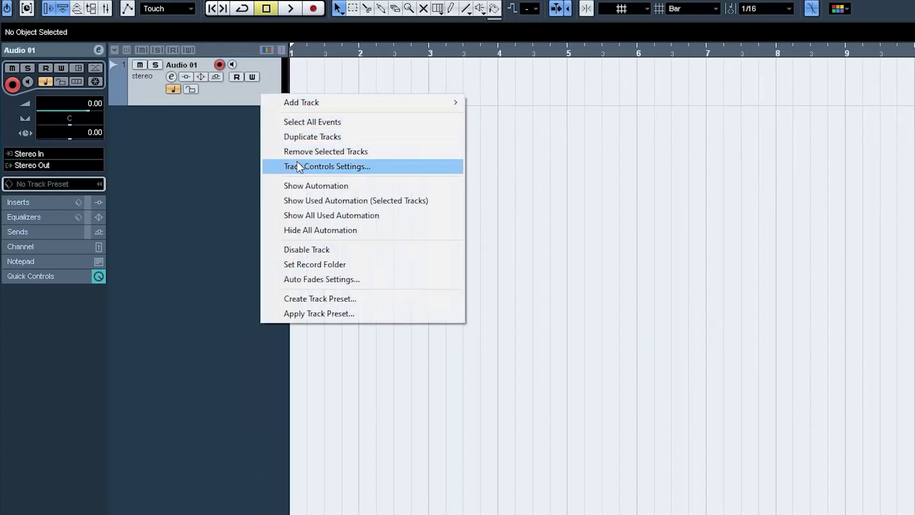
left_click(297, 162)
left_click(540, 203)
left_click(667, 406)
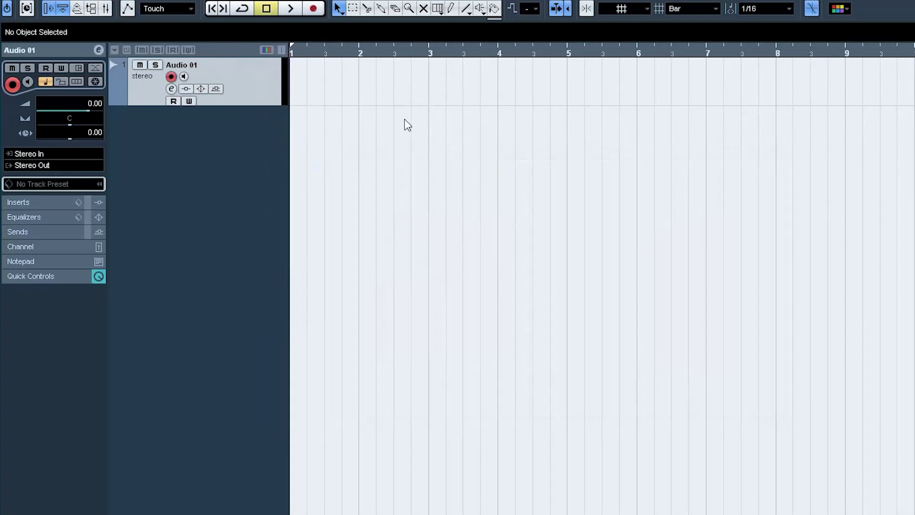
left_click_drag(288, 80, 317, 92)
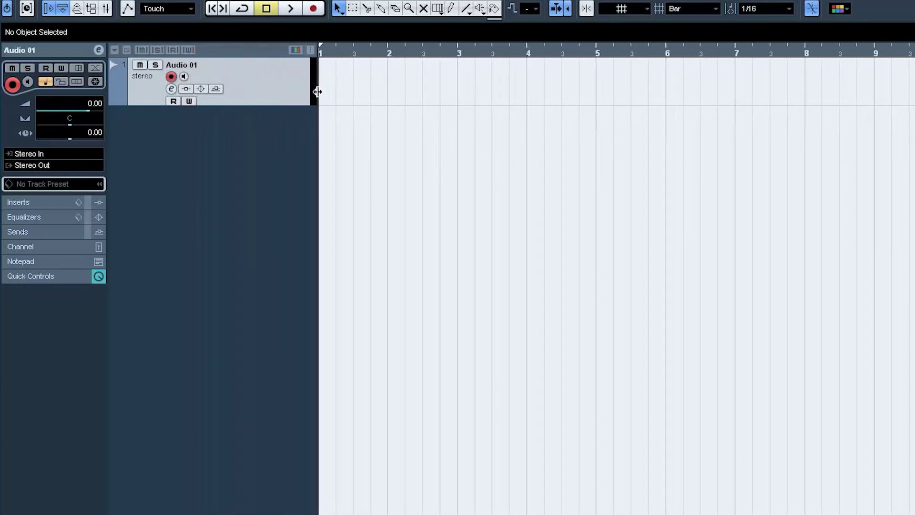
Examine how the audio track's visible controls, from Record Enable to Lane Display Type, are grouped in the track control settings.
right_click(258, 86)
left_click(298, 158)
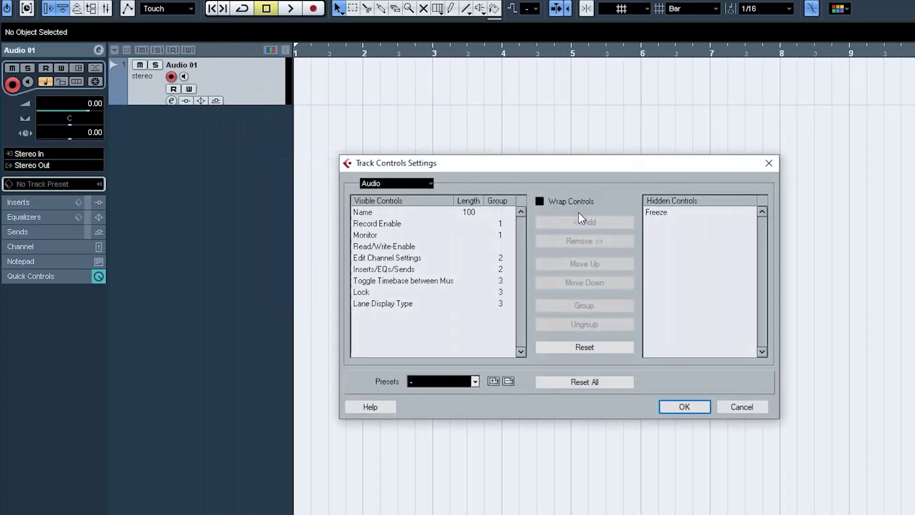
left_click(510, 224)
left_click(509, 235)
left_click(509, 225)
left_click(508, 236)
left_click(507, 225)
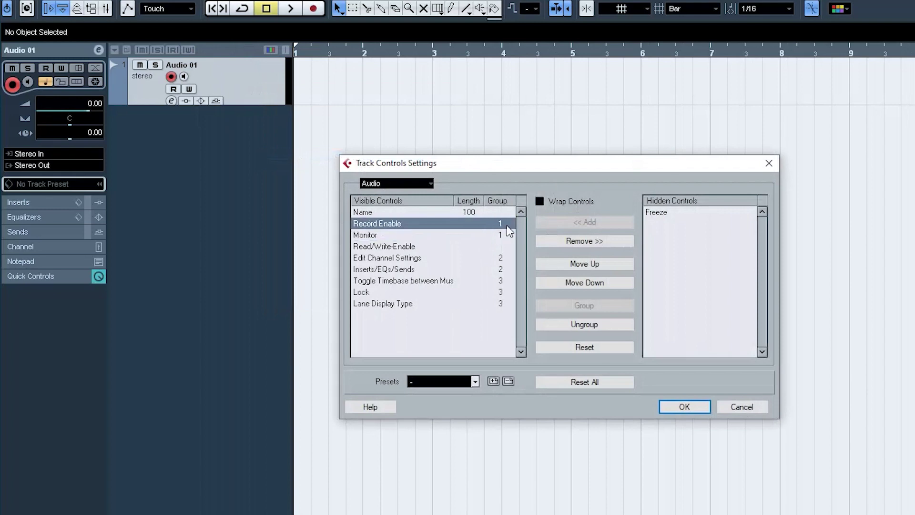
left_click(509, 235)
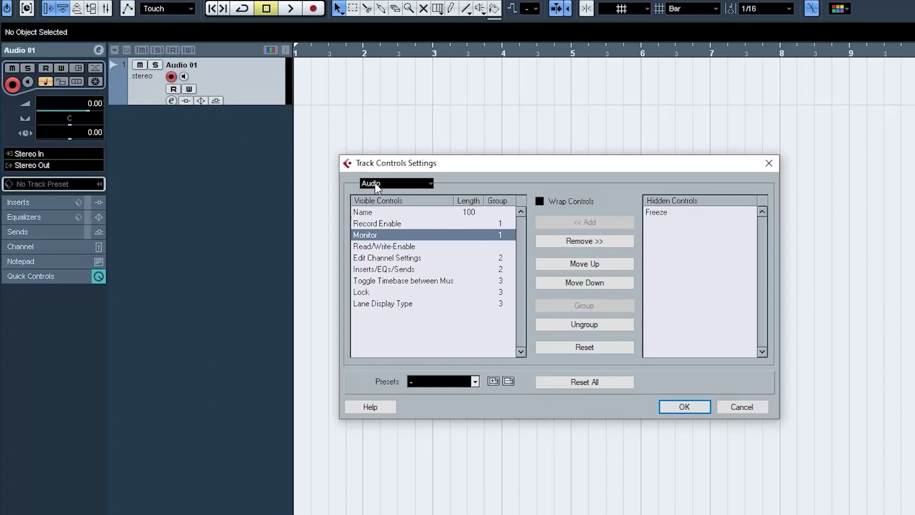
left_click(501, 258)
left_click(504, 269)
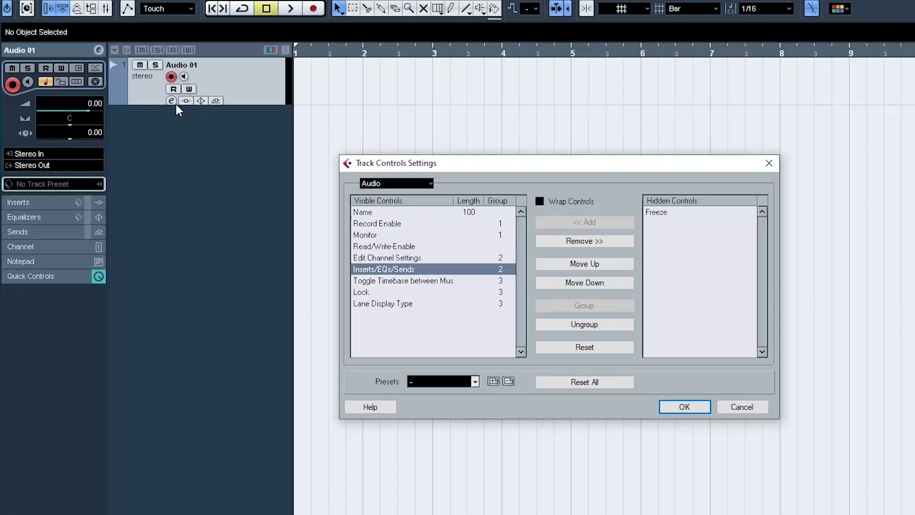
left_click(503, 281)
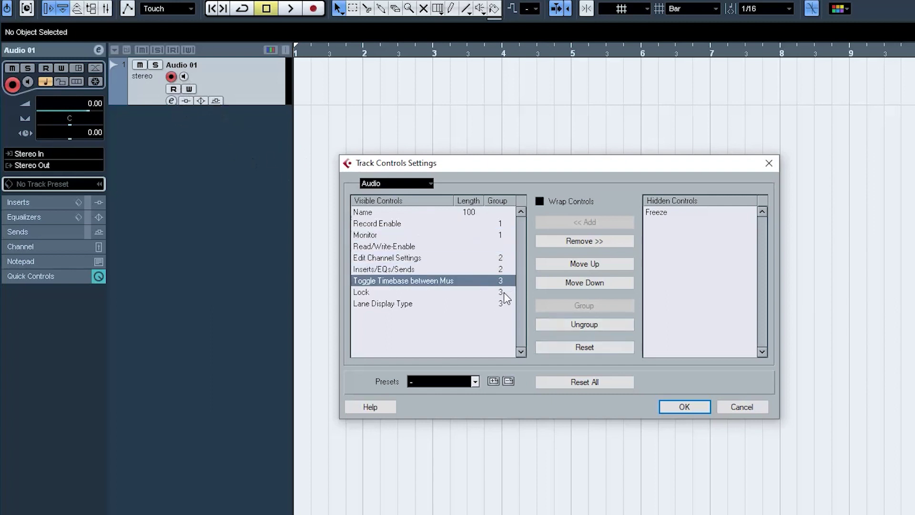
left_click(504, 292)
left_click(506, 303)
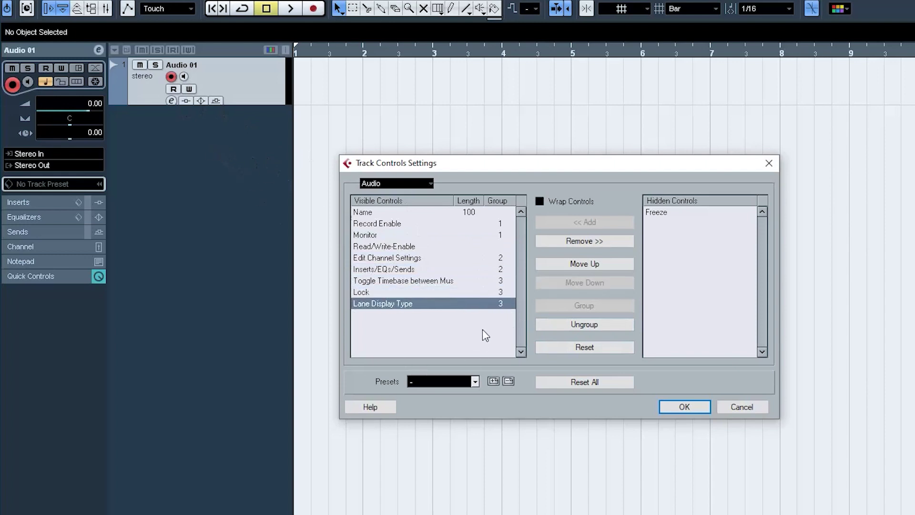
Ungroup all visible audio track controls, apply the settings and increase the audio track's height.
left_click_drag(487, 305, 483, 214)
left_click(617, 324)
left_click(672, 405)
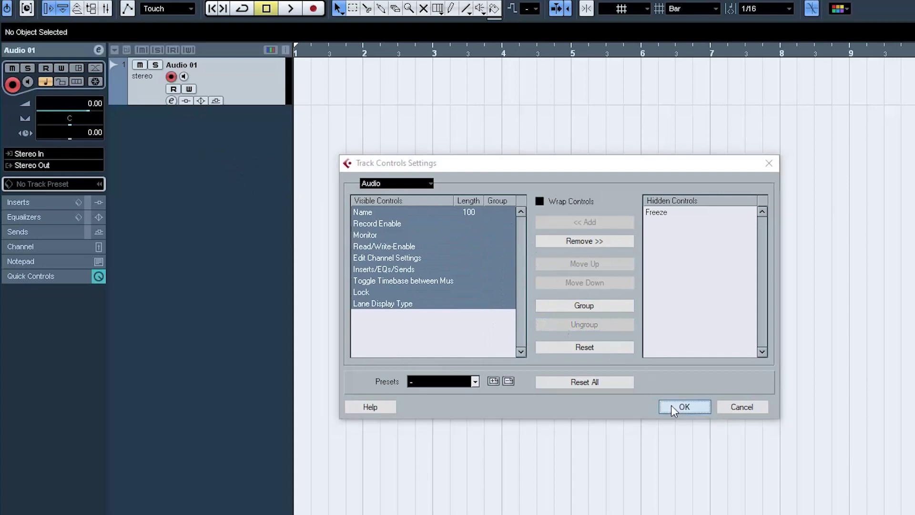
left_click_drag(260, 103, 274, 197)
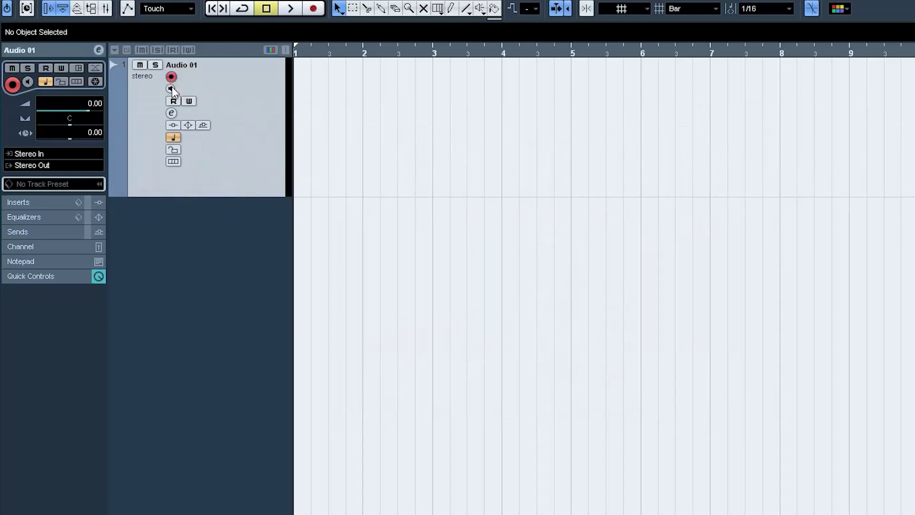
Reset all track control settings, apply them and reduce the audio track's height.
right_click(226, 117)
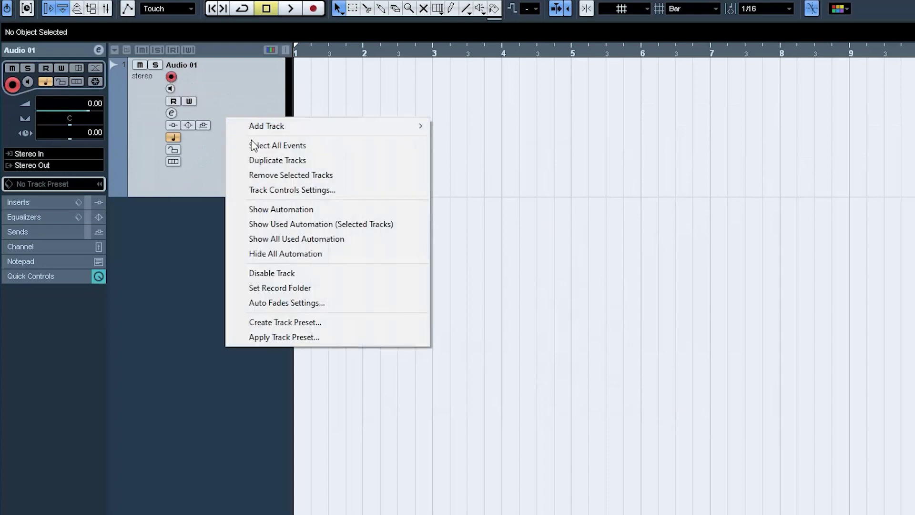
left_click(268, 189)
left_click(579, 383)
left_click(683, 407)
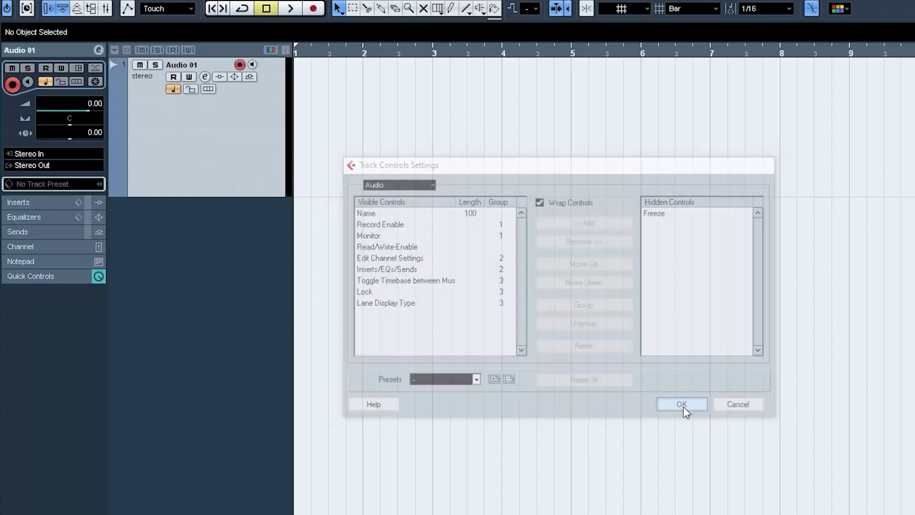
left_click_drag(238, 194, 230, 108)
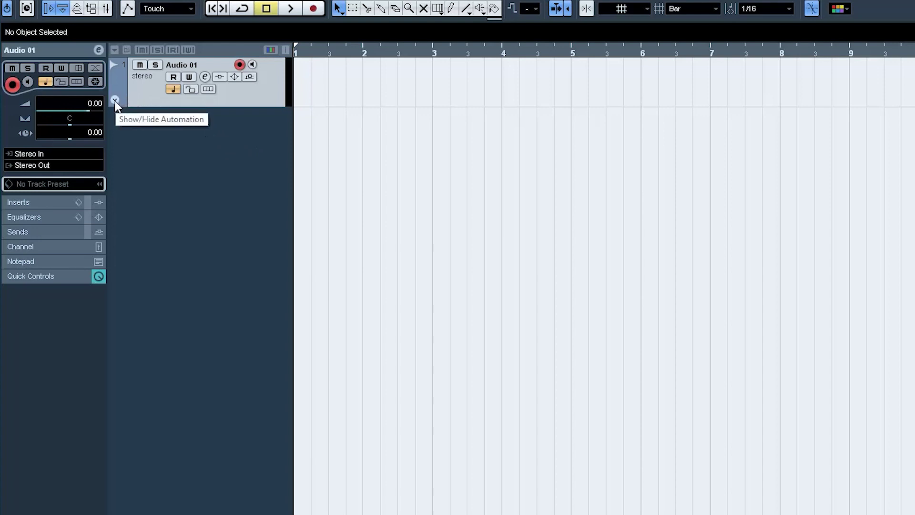
Show the audio track's automation lane, view its list of automatable parameters and hide the lane.
left_click(115, 101)
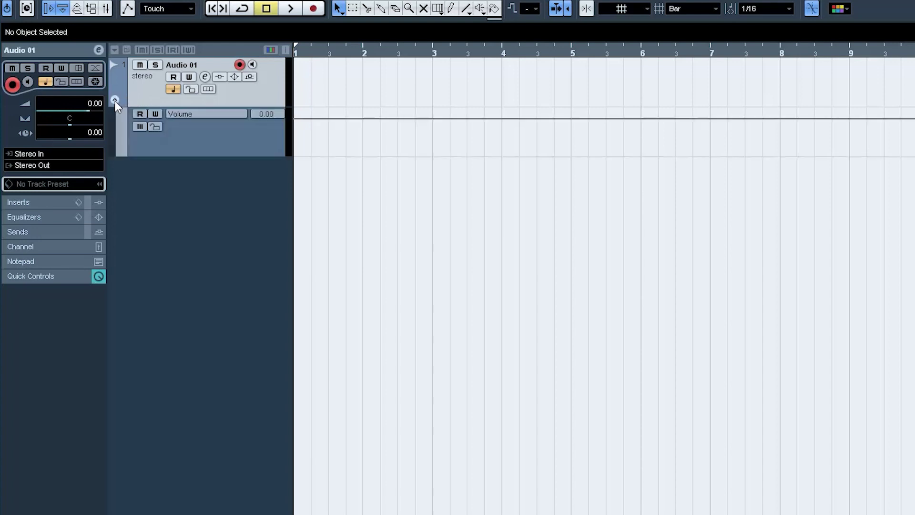
left_click(201, 115)
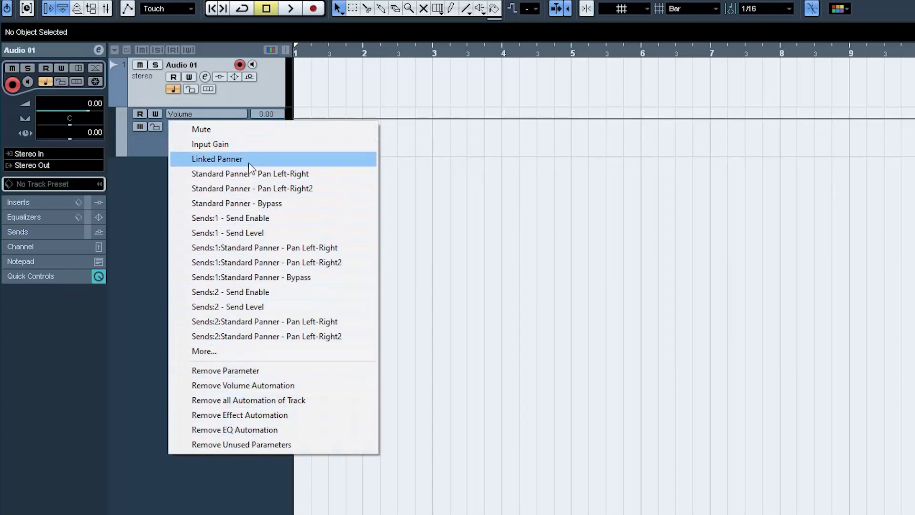
left_click(149, 185)
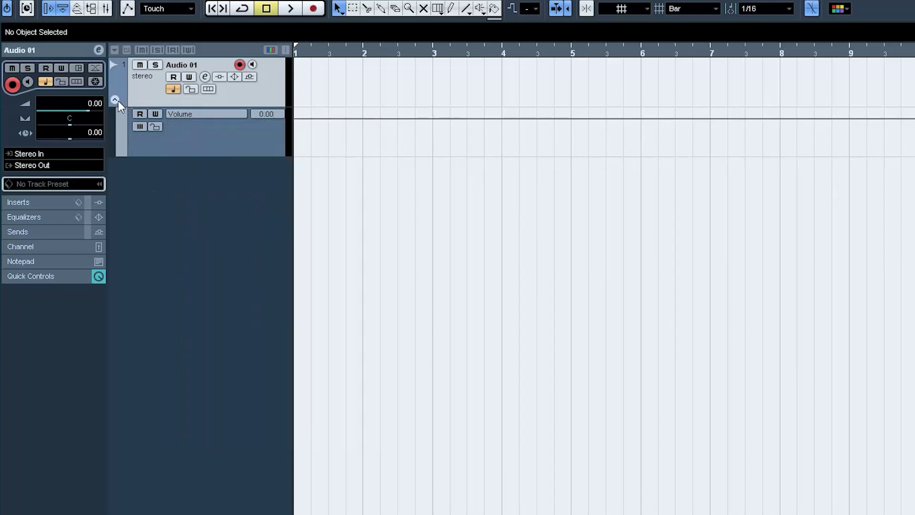
left_click(115, 100)
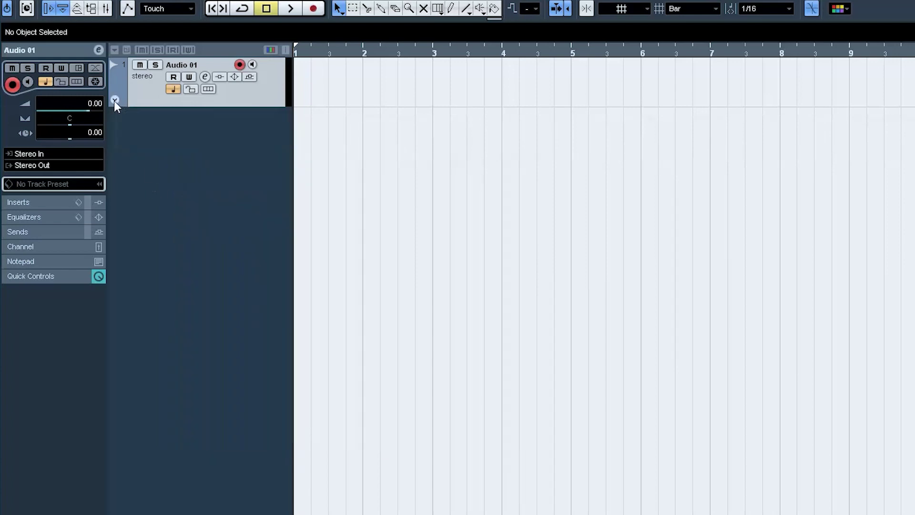
Add one instrument track using the Embracer synth as its VST instrument.
right_click(138, 129)
left_click(167, 154)
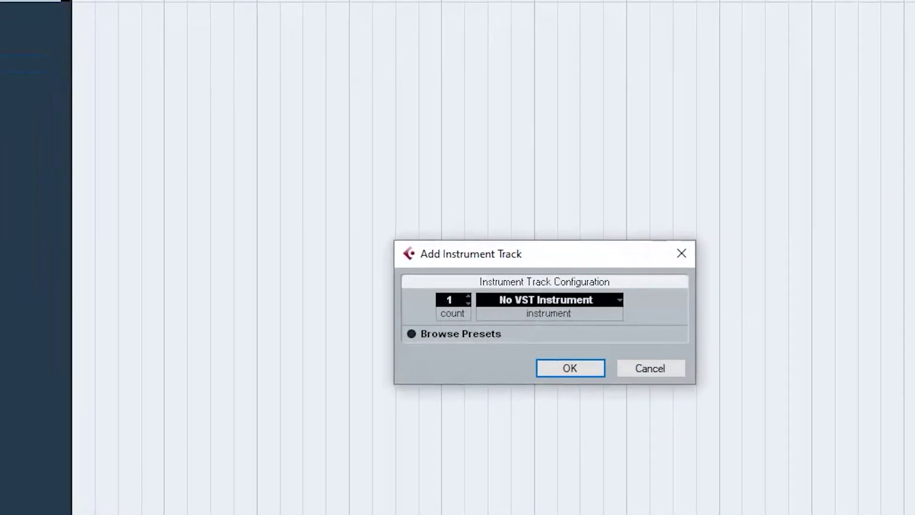
left_click(617, 300)
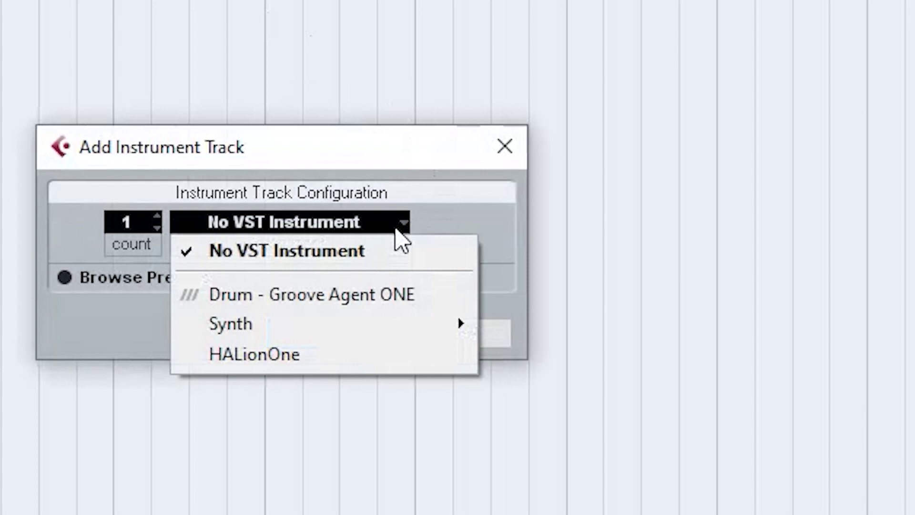
mouse_move(416, 337)
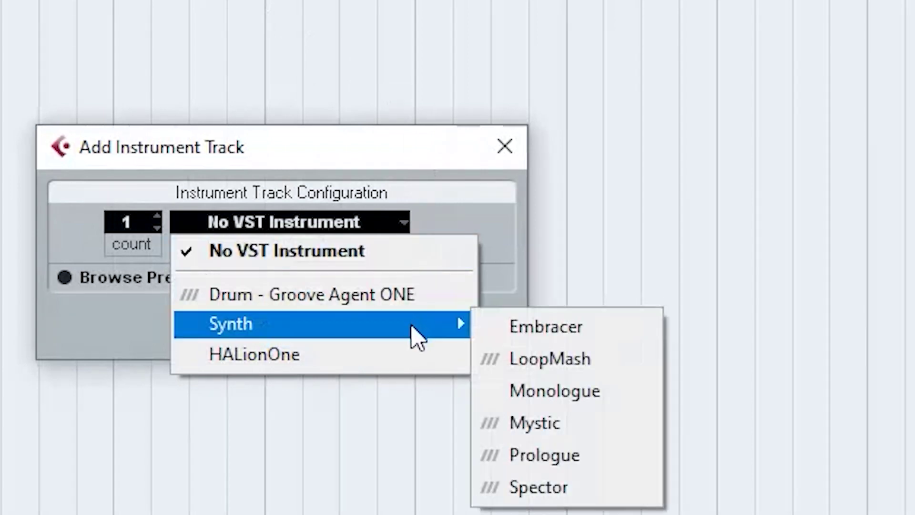
left_click(512, 332)
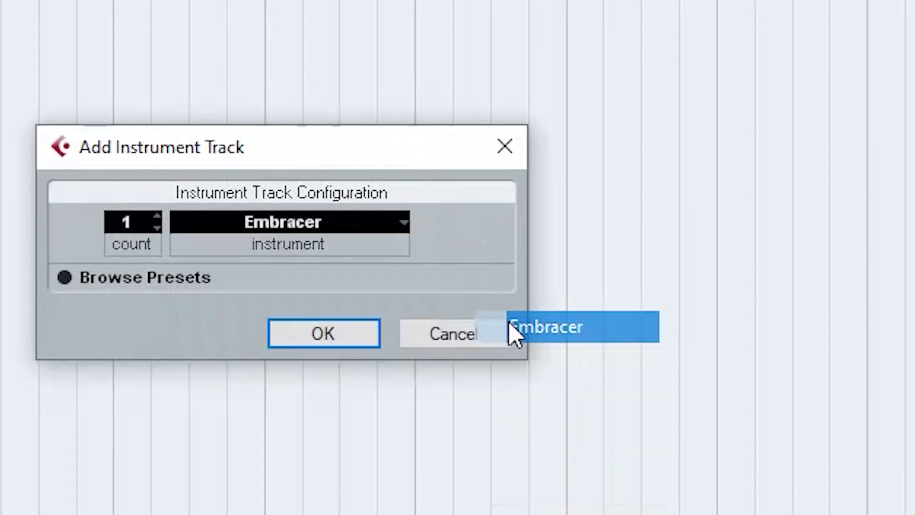
left_click(309, 334)
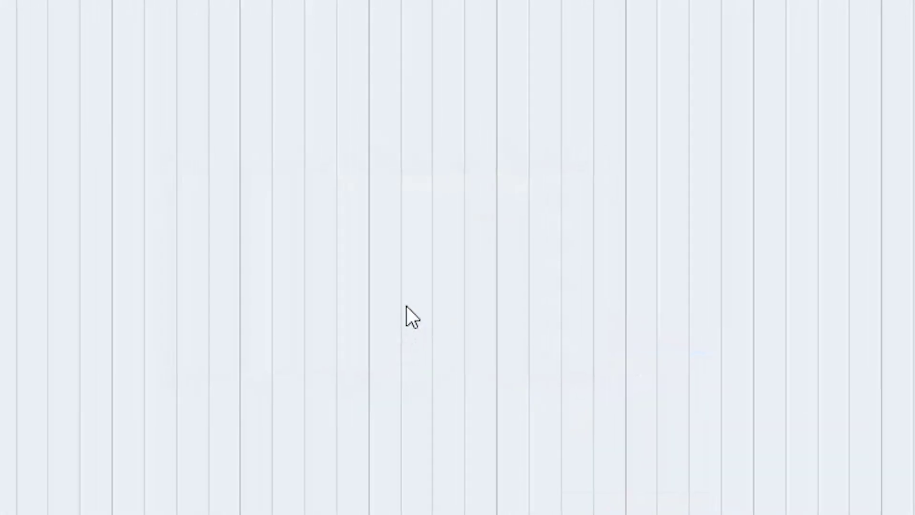
Open the Embracer track's name for editing, leave it without renaming and slightly increase the track's height.
double_click(221, 113)
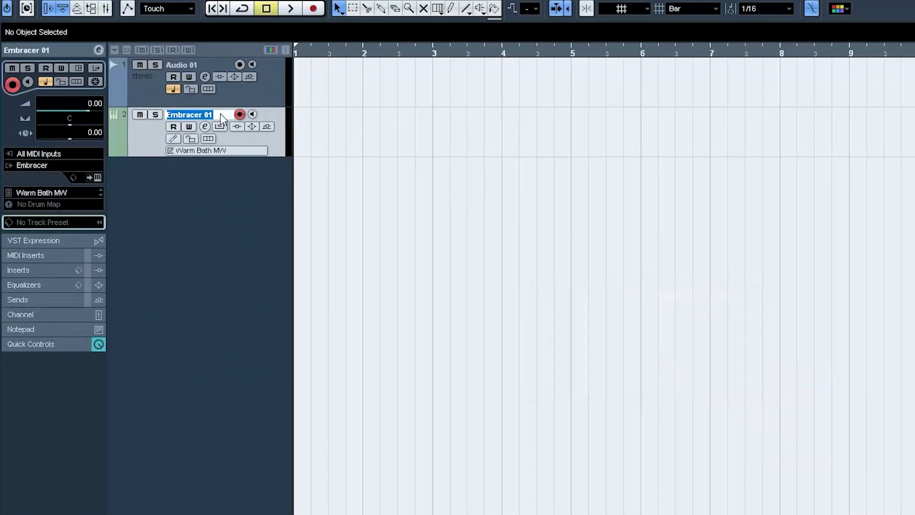
left_click(157, 130)
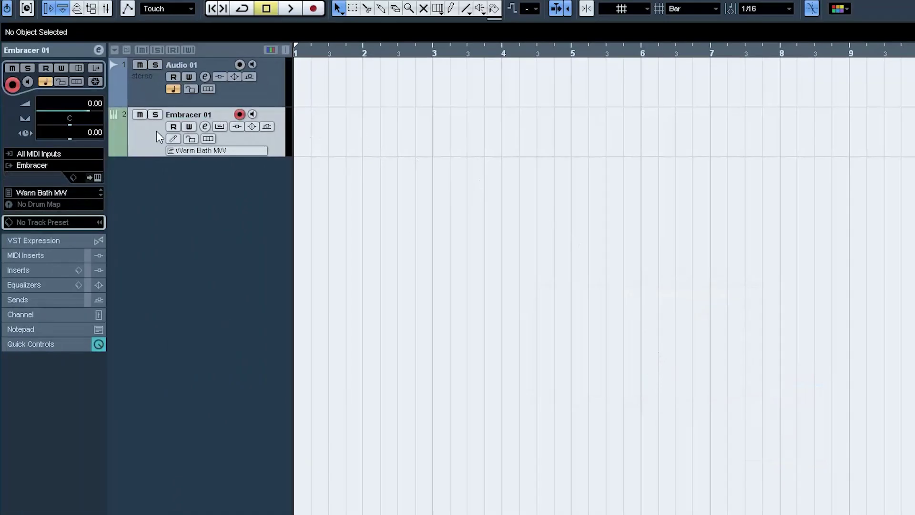
left_click_drag(156, 155, 158, 165)
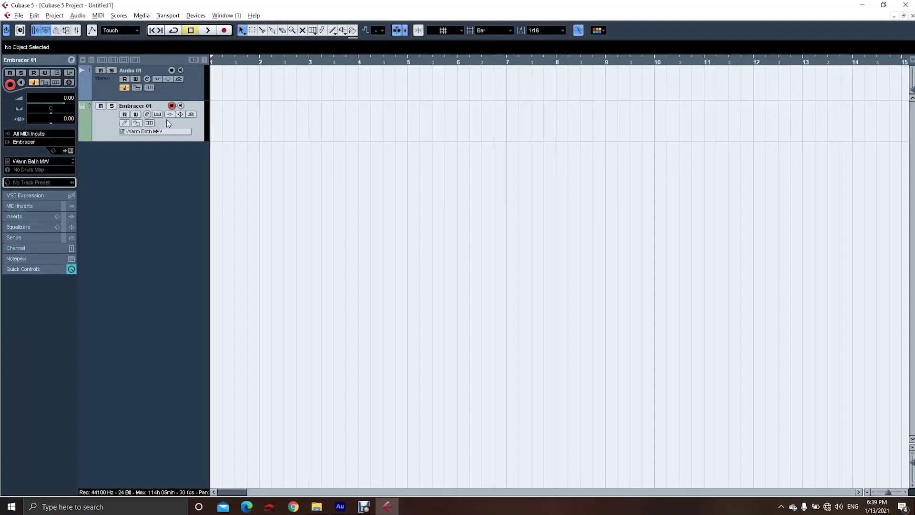
Show the transport panel, move it slightly up the project window and view the Transport commands.
key("F2")
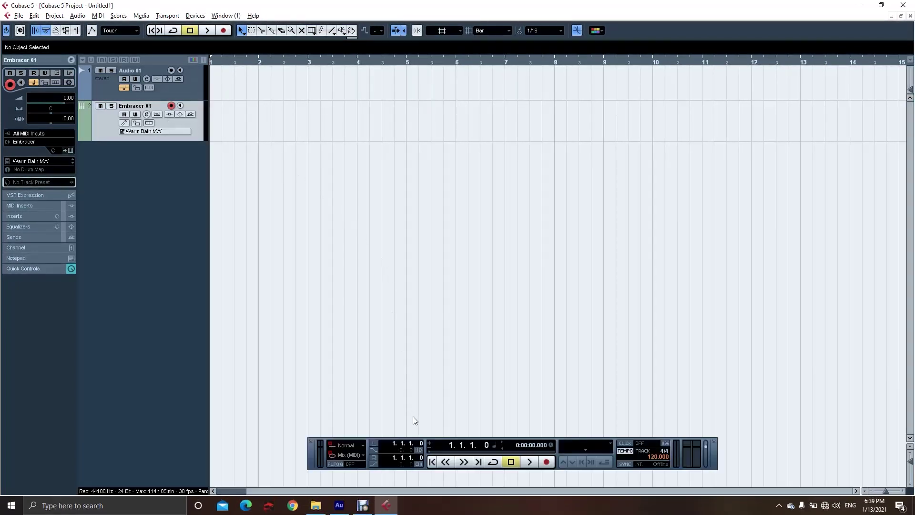
left_click_drag(425, 439, 426, 401)
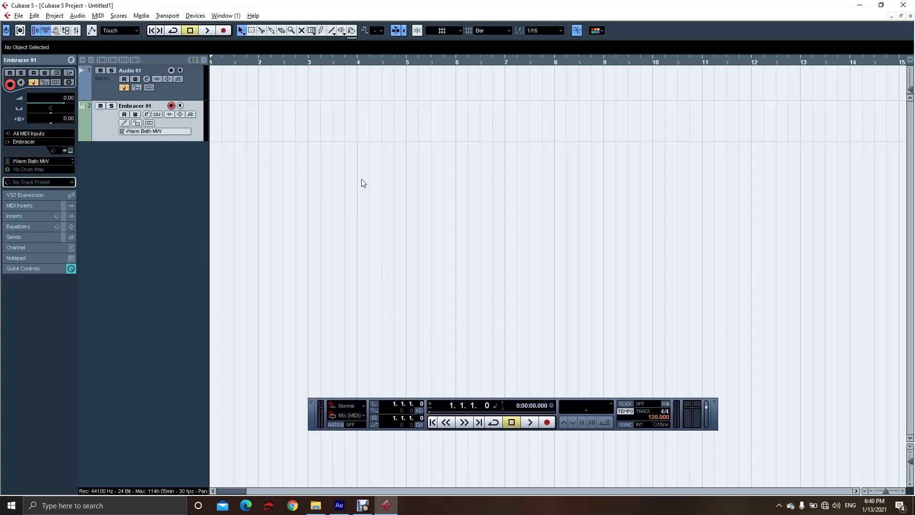
left_click(168, 15)
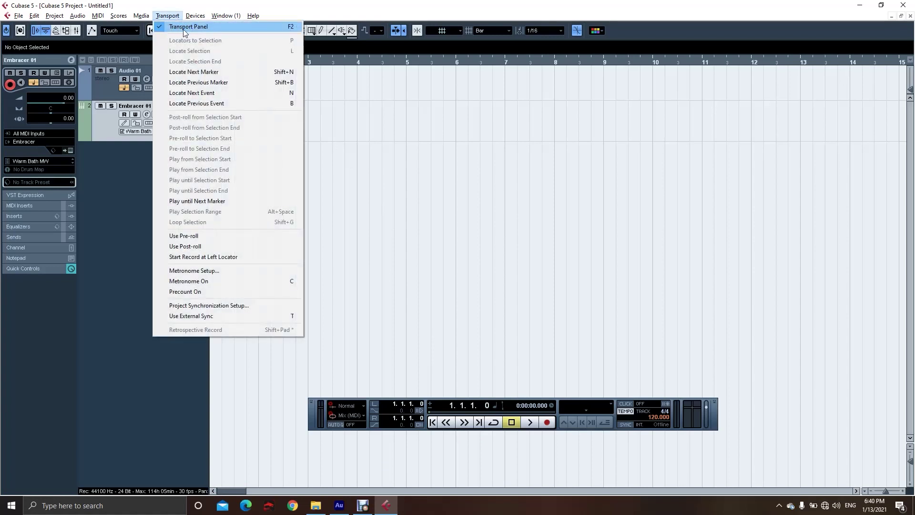
left_click(380, 182)
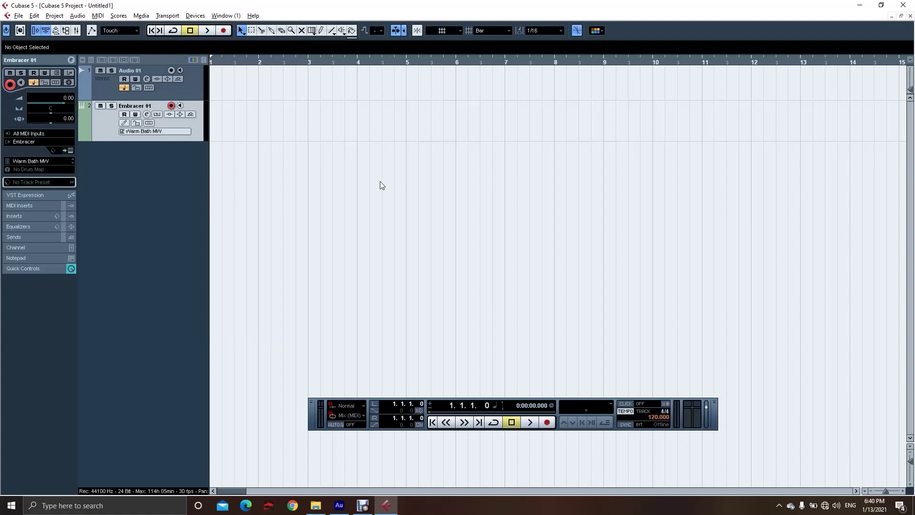
Show the virtual keyboard on the transport panel and switch the Embracer track's program to Haunted Hill.
key("alt+k")
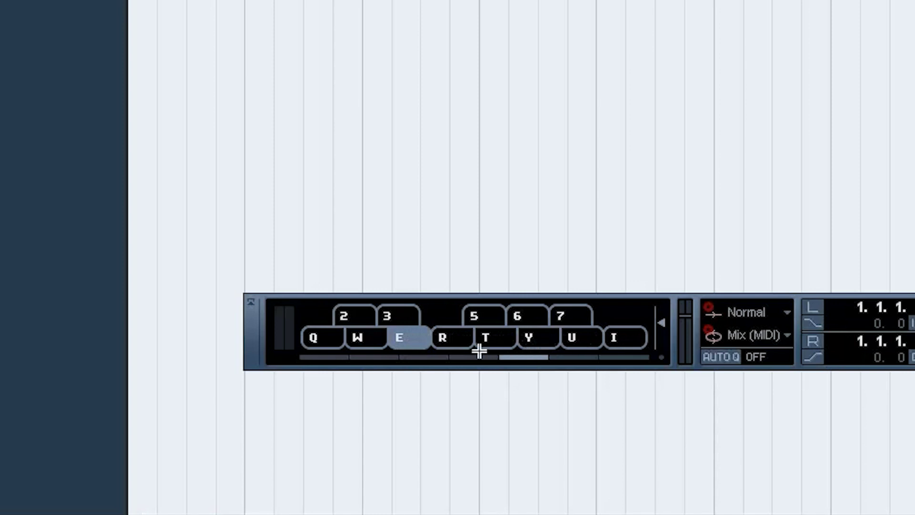
left_click(398, 340)
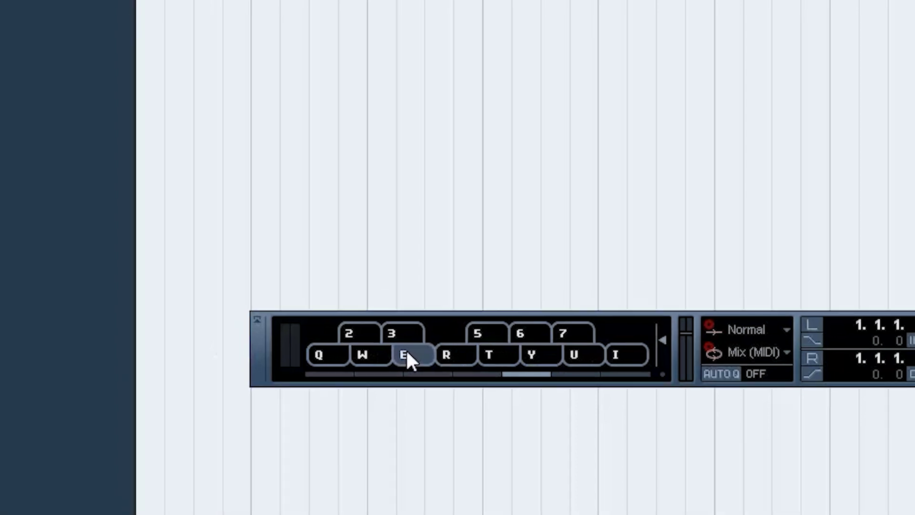
left_click(189, 69)
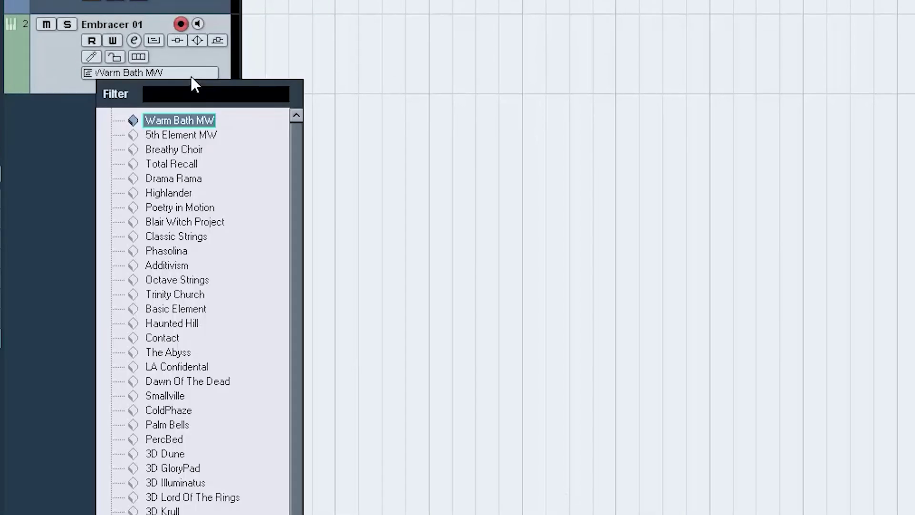
left_click(182, 318)
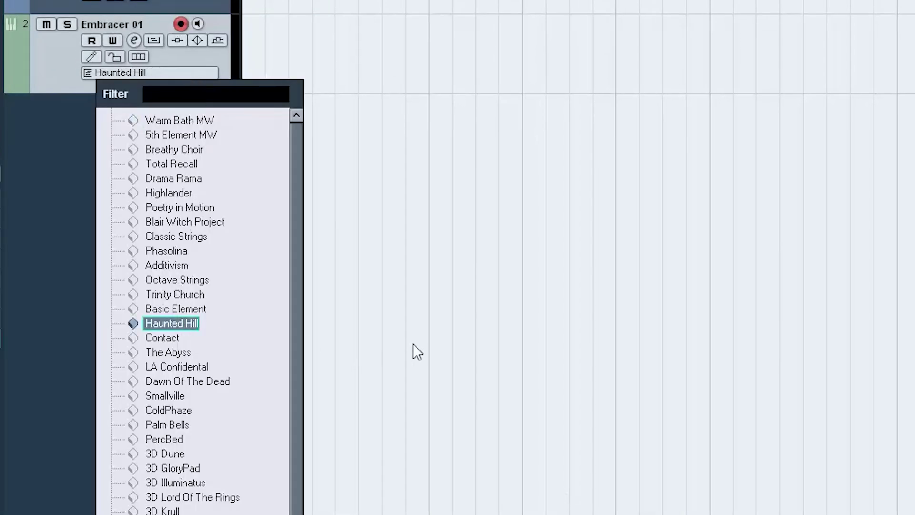
left_click(188, 74)
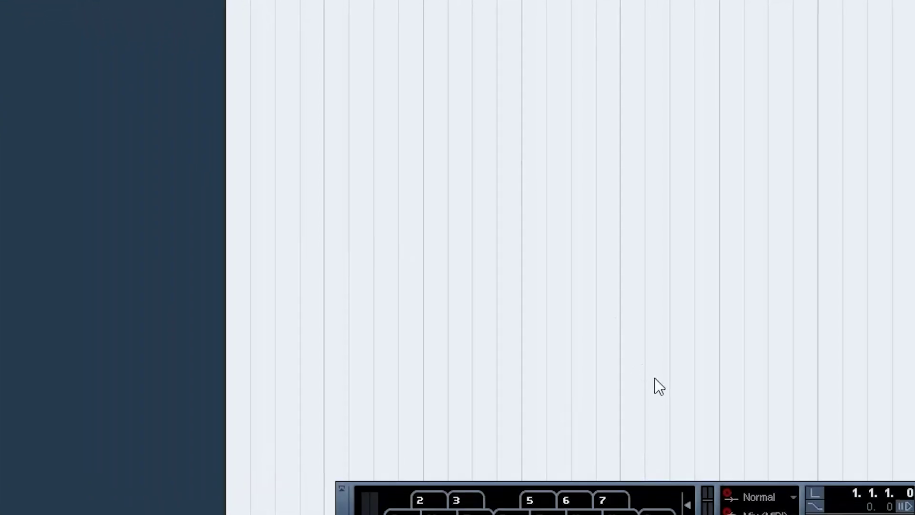
Audition the Haunted Hill sound by playing single notes and chords on the virtual keyboard with the computer keys.
key("e")
key("r")
key("t")
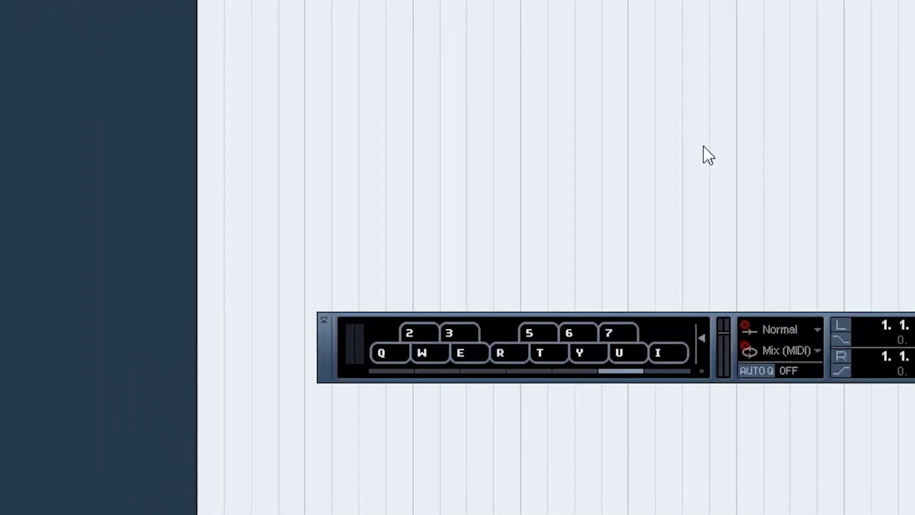
key("y")
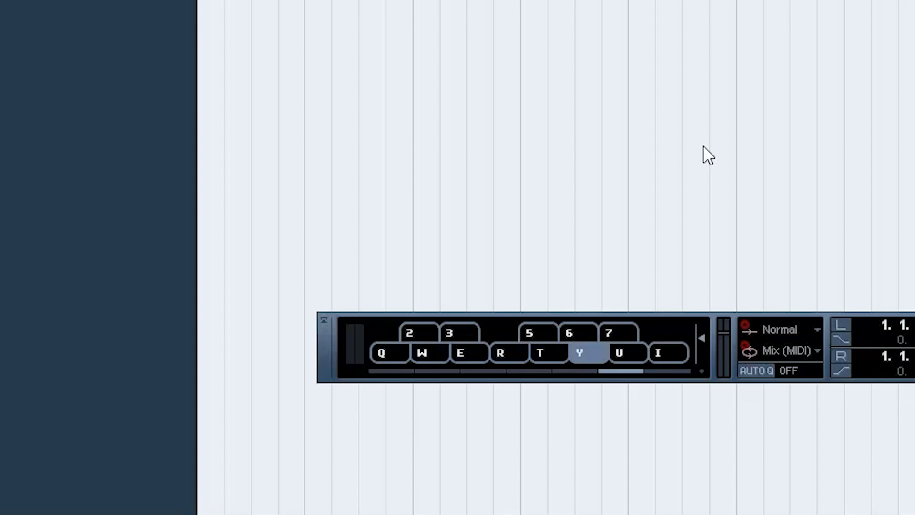
key("u")
key("i")
key("7")
key("y")
key("t")
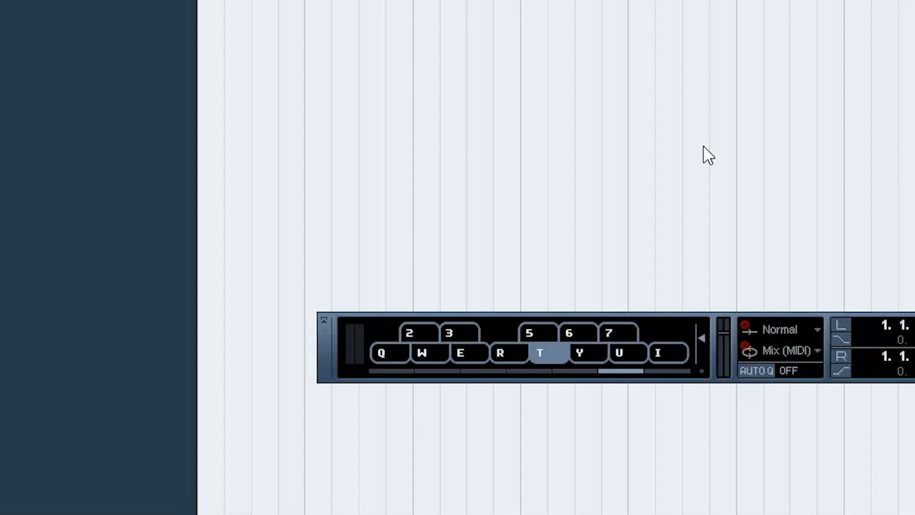
key("y")
key("t")
key("w")
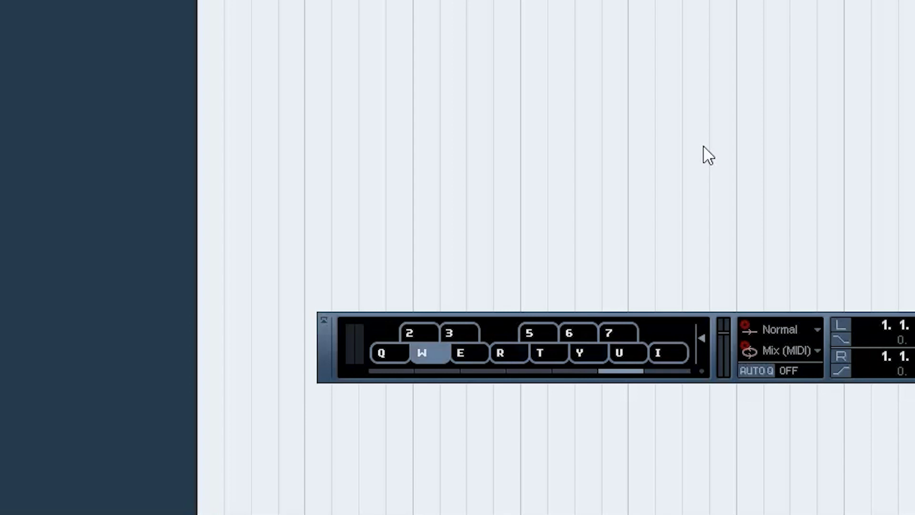
key("r")
key("y")
key("r")
key("y")
key("i")
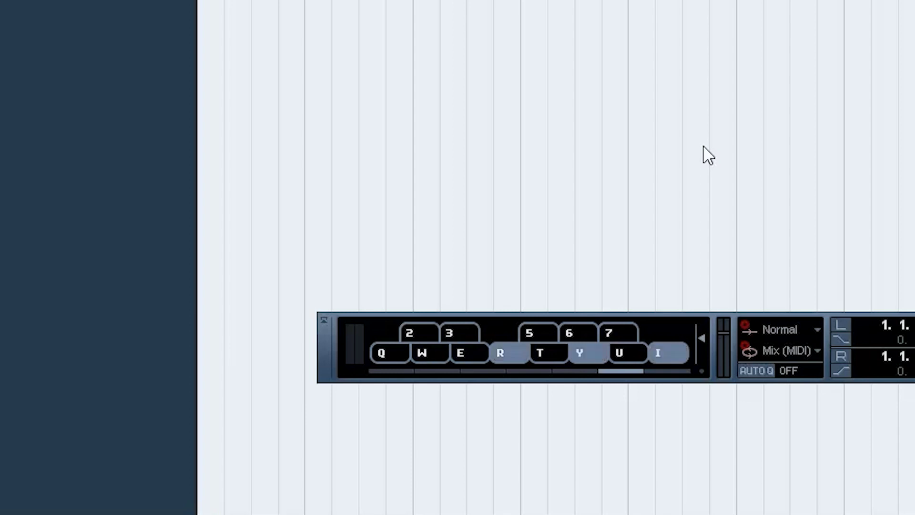
key("q")
key("e")
key("t")
key("w")
key("r")
key("y")
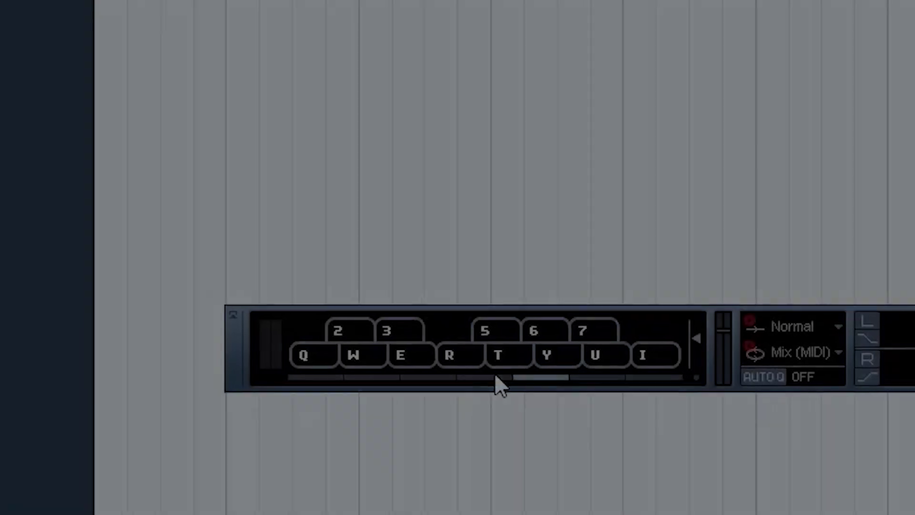
Shift the virtual keyboard's octave range up to the highest octave and back down to the third one.
mouse_move(419, 353)
left_mouse_down()
mouse_move(456, 345)
mouse_move(611, 362)
mouse_move(285, 333)
mouse_move(576, 354)
mouse_move(277, 354)
mouse_move(574, 341)
mouse_move(376, 374)
left_mouse_up()
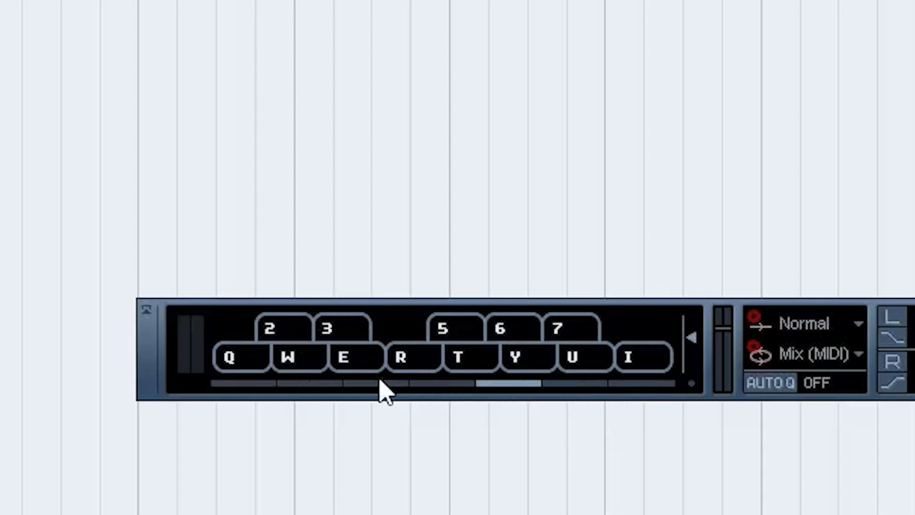
left_click(557, 387)
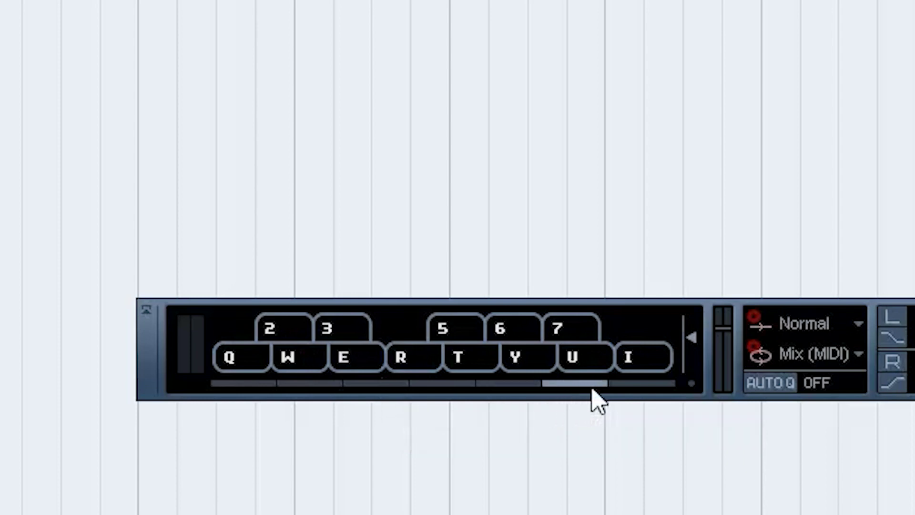
left_click(616, 385)
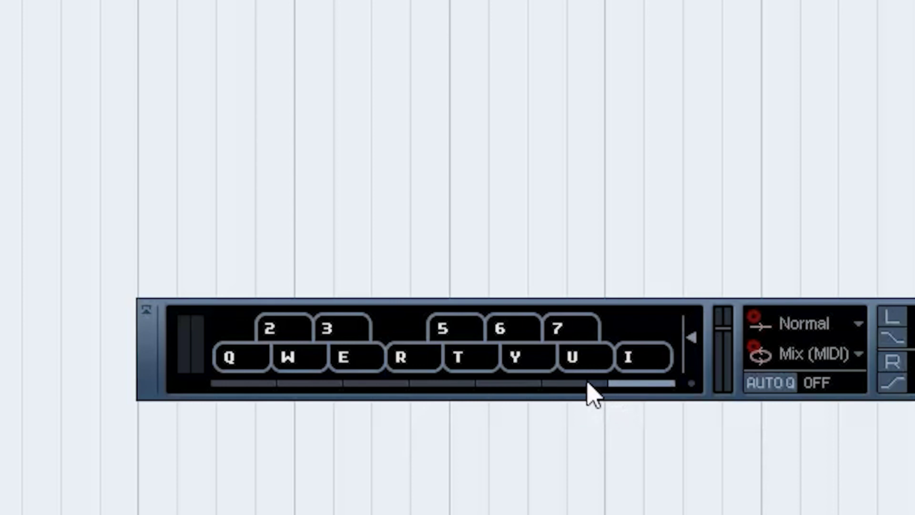
key("Left")
key("Left")
key("Left")
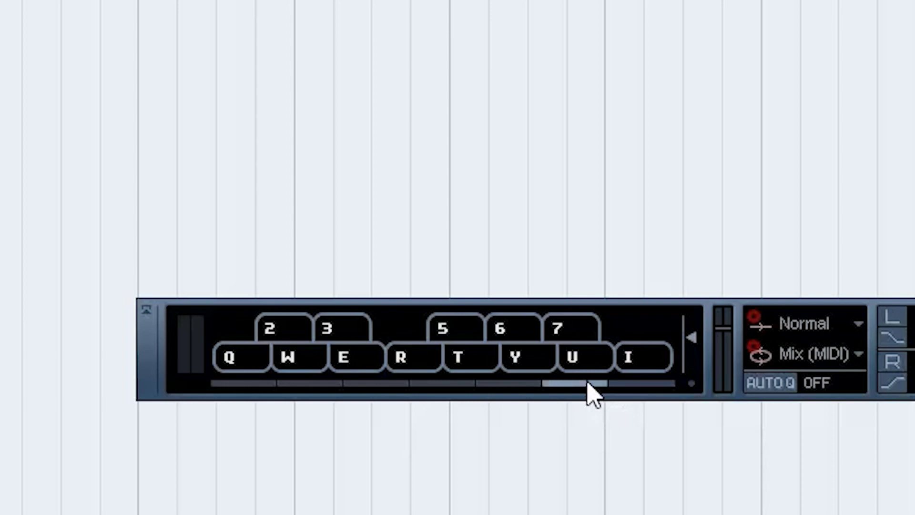
key("Left")
key("Left")
key("Right")
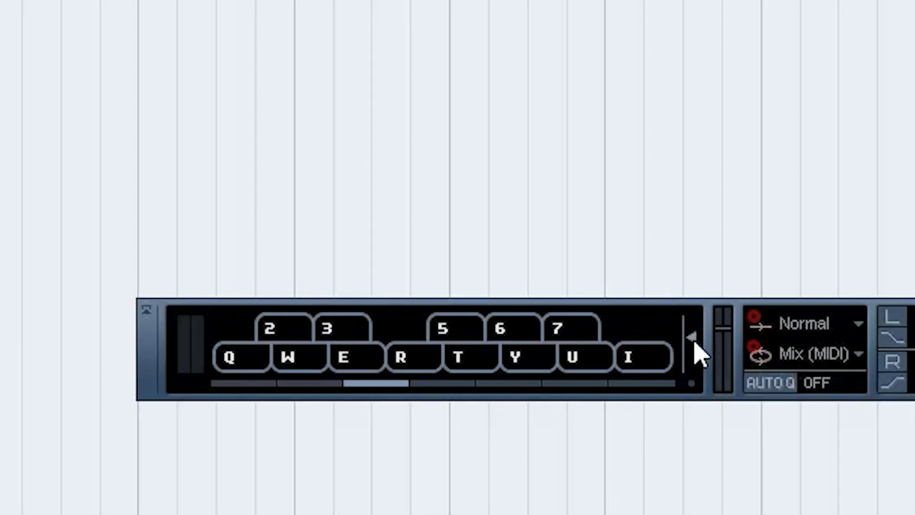
Try the virtual keyboard's velocity slider, switch it to the piano display and play a few of its keys.
mouse_move(693, 340)
left_mouse_down()
mouse_move(695, 355)
mouse_move(695, 335)
mouse_move(694, 350)
mouse_move(712, 341)
mouse_move(688, 351)
mouse_move(771, 343)
left_mouse_up()
left_click(691, 383)
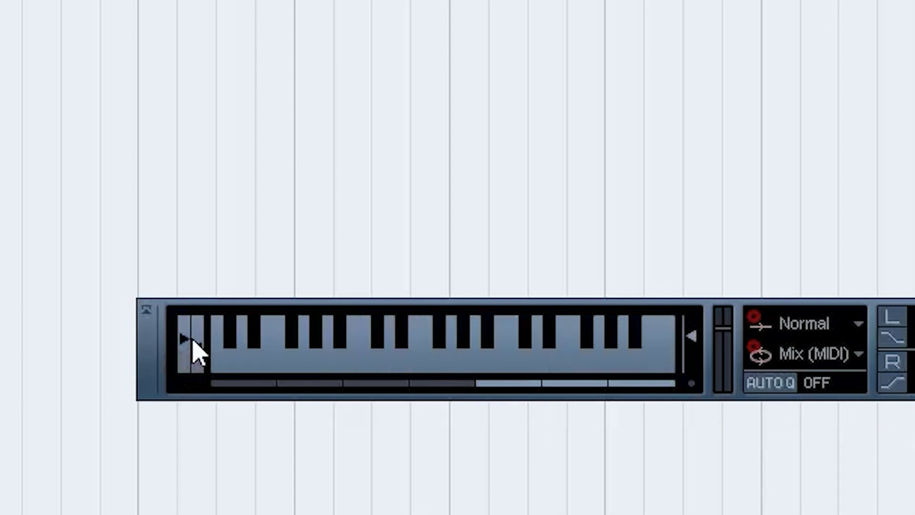
left_click_drag(373, 370, 373, 362)
left_click(372, 365)
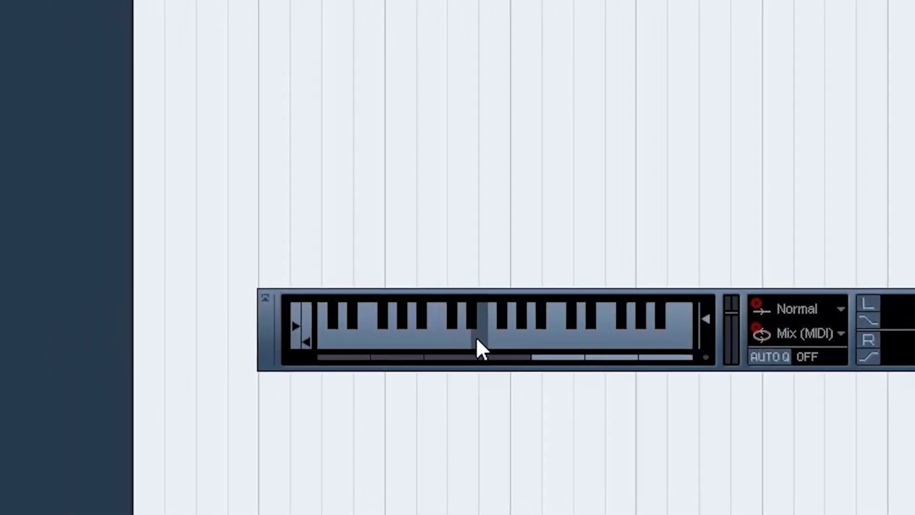
left_click(503, 337)
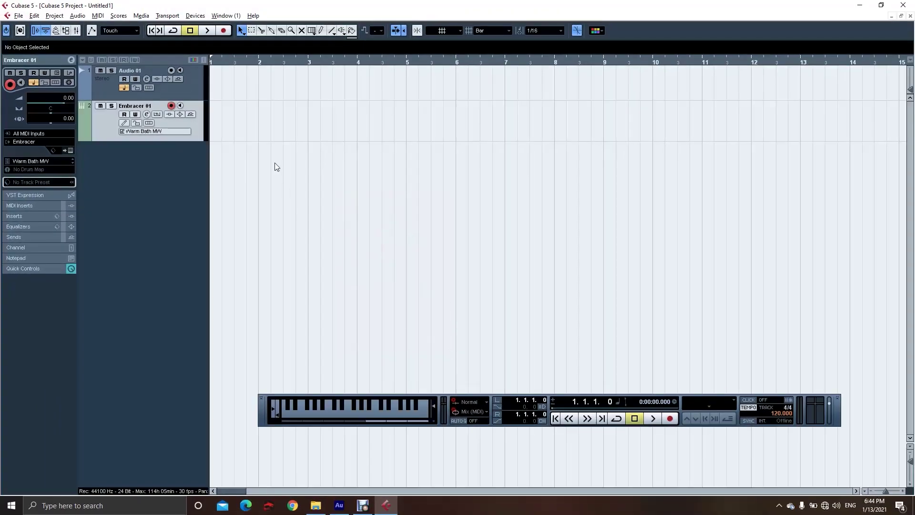
Open the Device Setup's VST Audio System page and view the available ASIO drivers, keeping Focusrite USB ASIO.
left_click(196, 16)
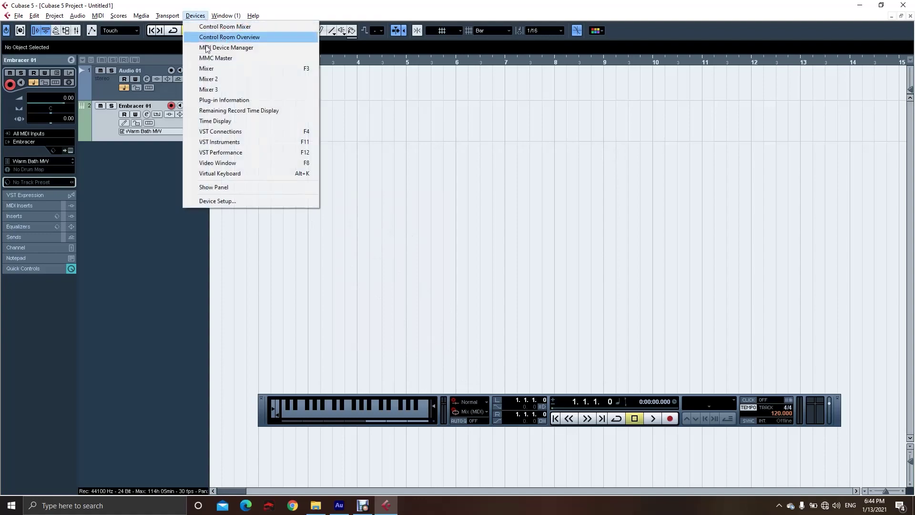
left_click(220, 201)
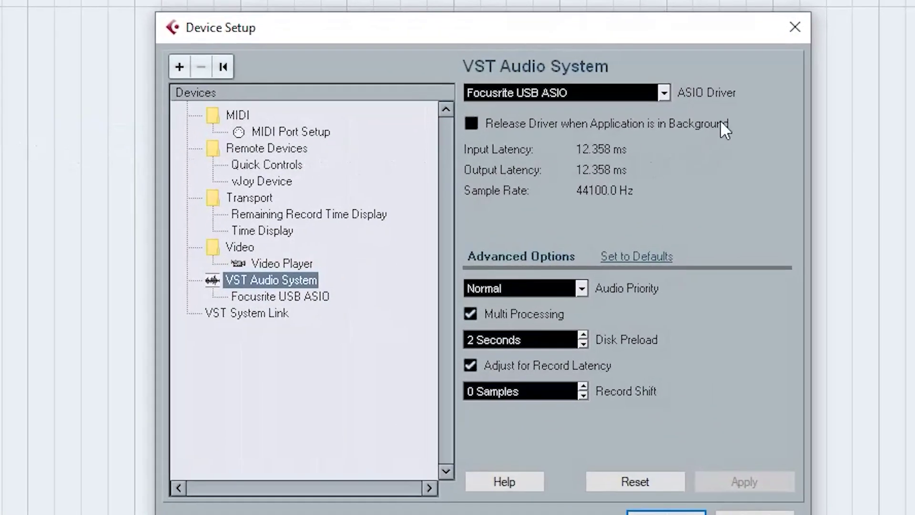
left_click(664, 93)
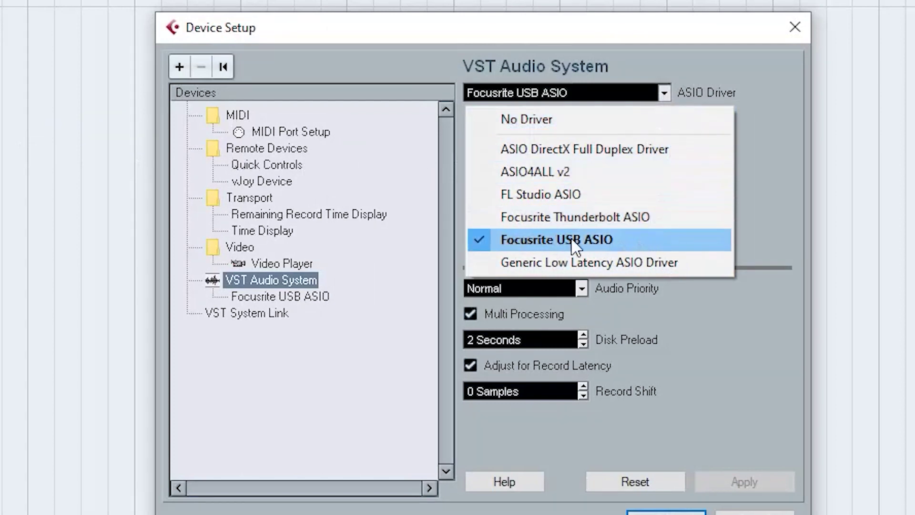
left_click(662, 93)
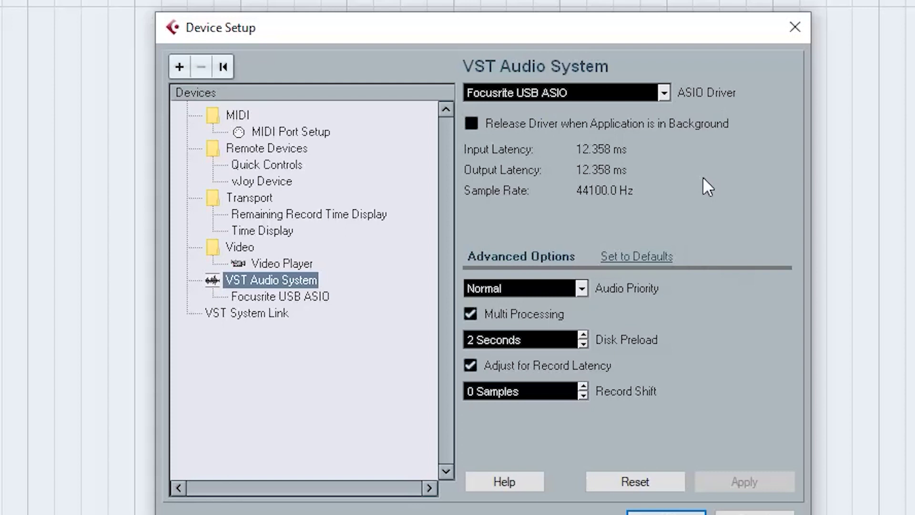
left_click(663, 93)
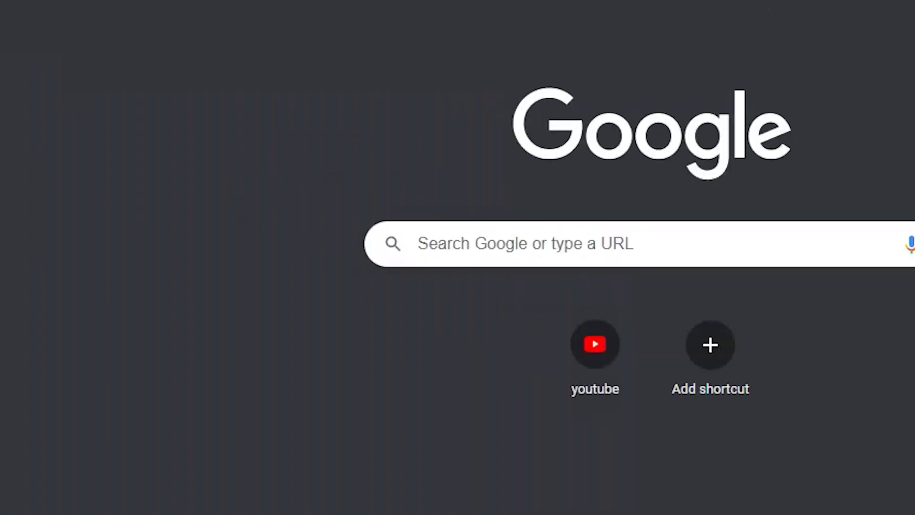
Switch to Chrome, search Google for asio4all and open the asio4all.org site at the ASIO4ALL 2.14 English download.
type("a")
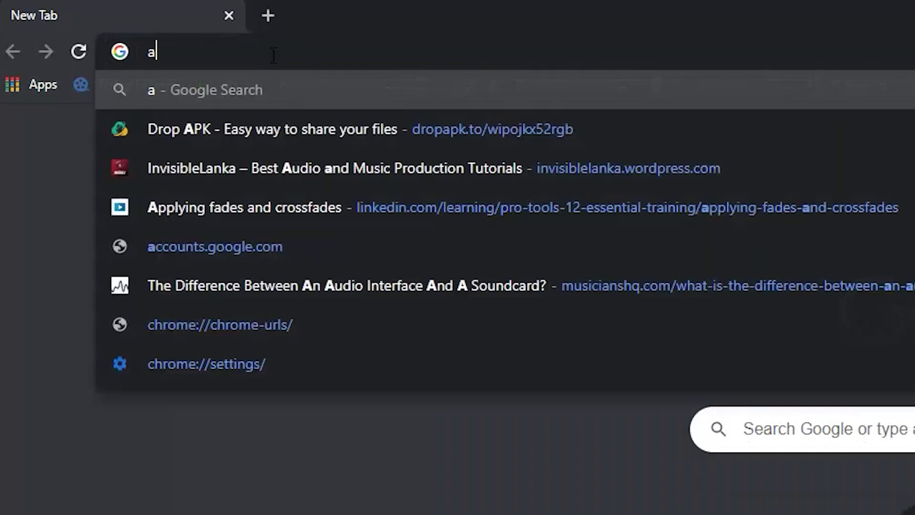
type("sio4all")
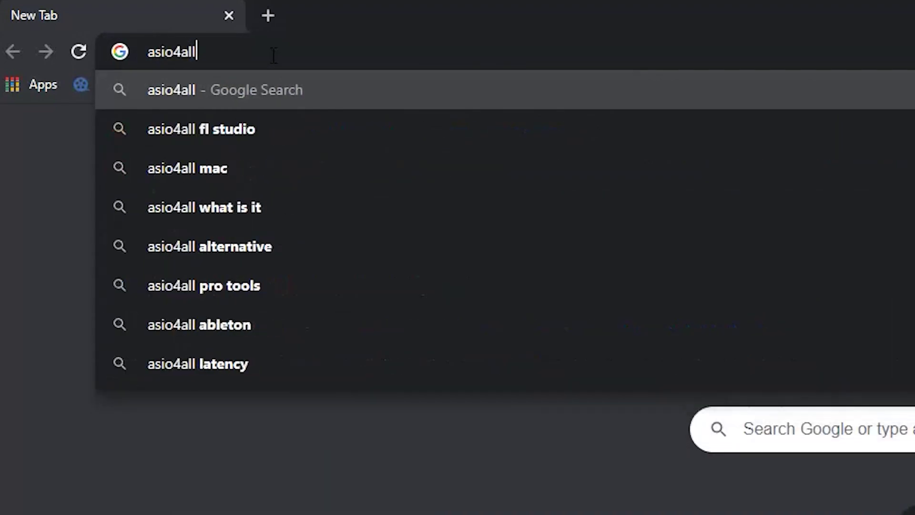
key("Return")
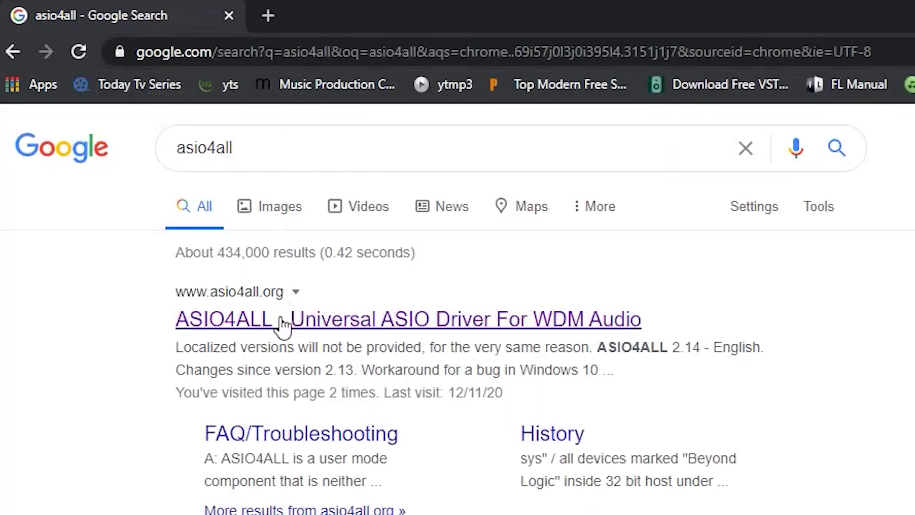
left_click(282, 316)
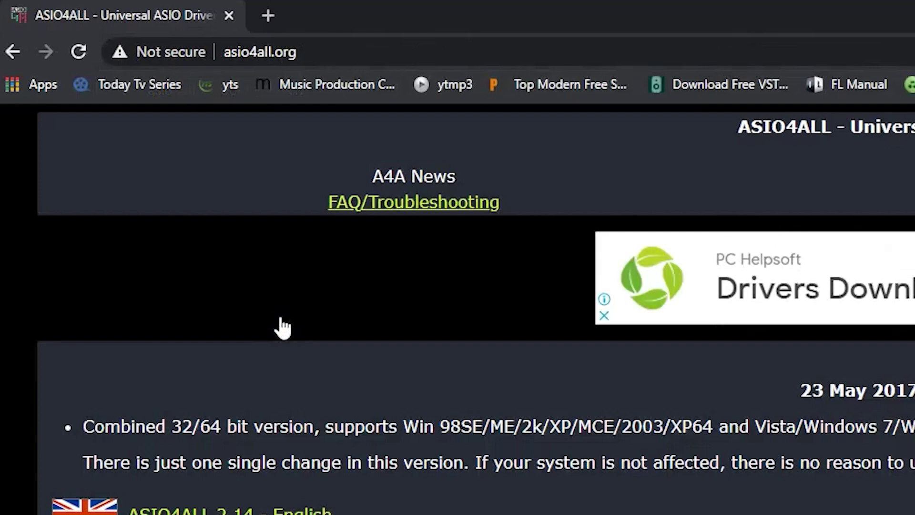
scroll(281, 328, "down", 4)
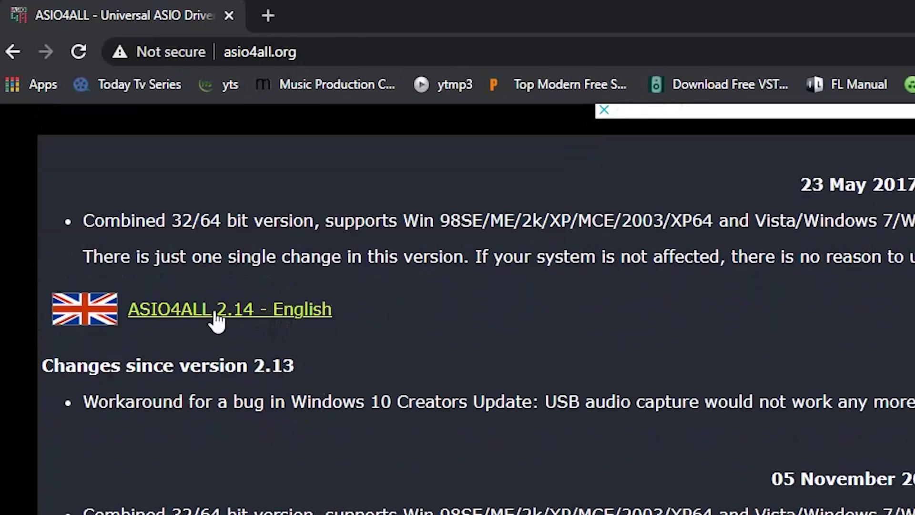